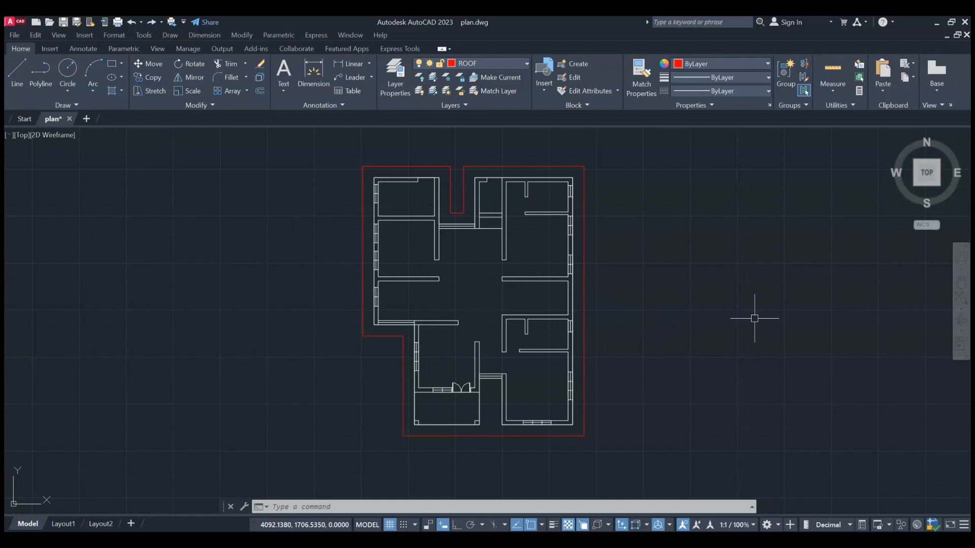
- Try a diagonal line running inward from the roof outline's lower-left corner
key(Return)
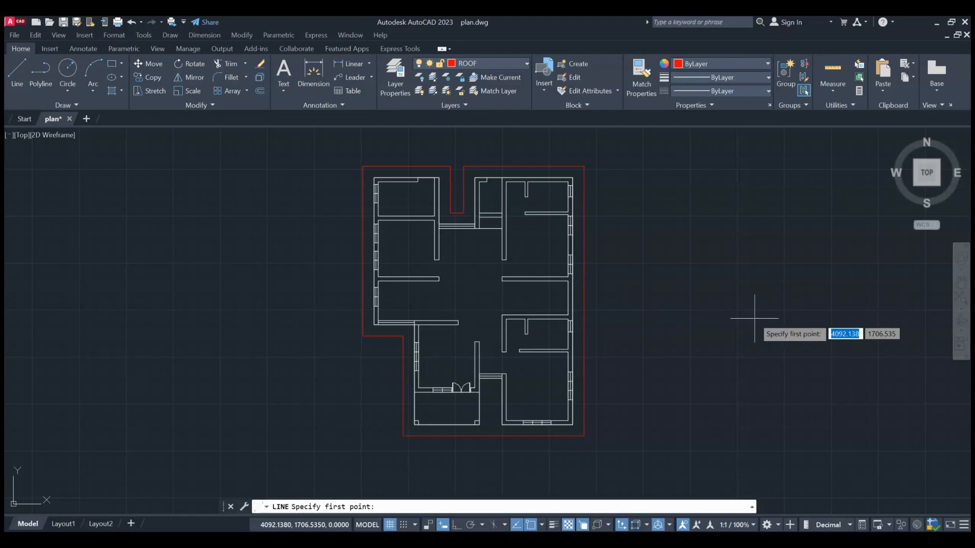
click(403, 435)
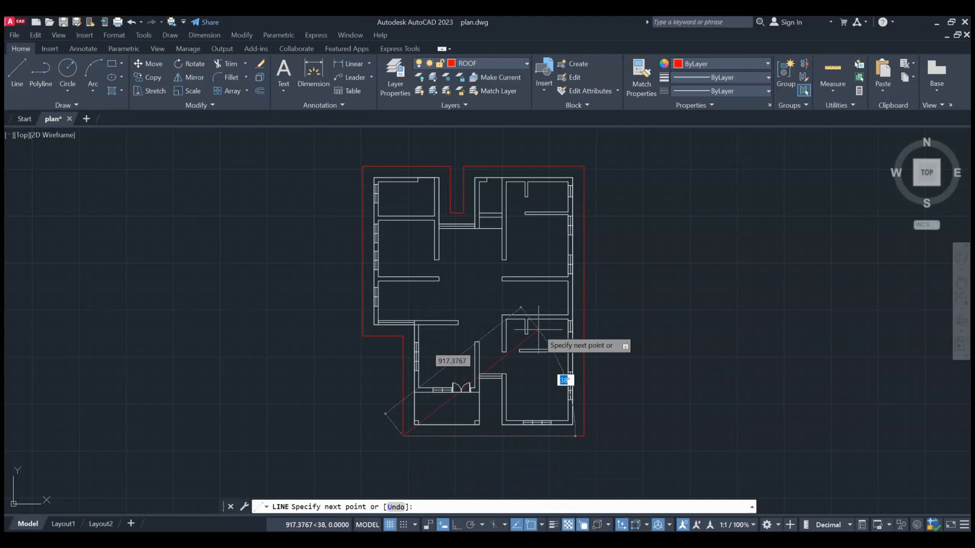
key(Return)
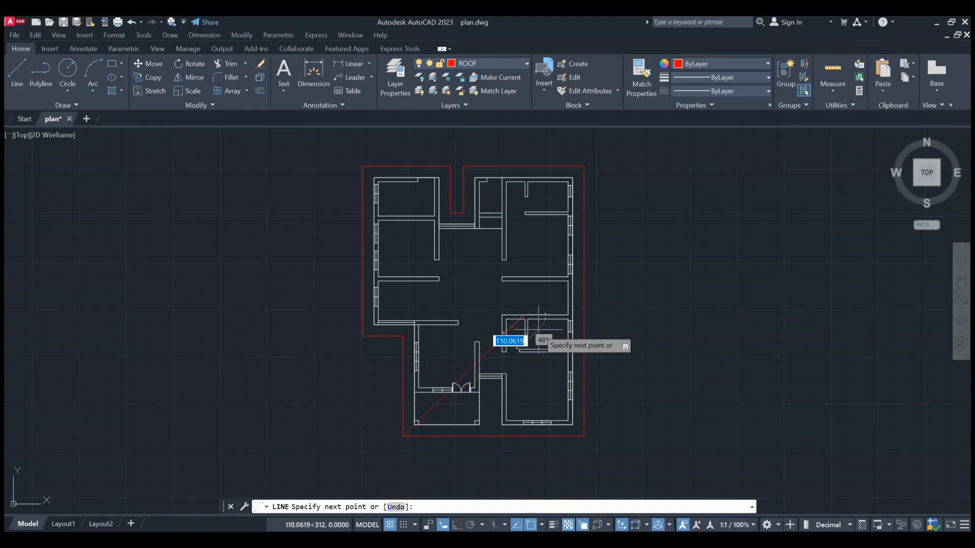
key(Escape)
- Try a parallel diagonal line running inward from the roof outline's inner step corner
key(Return)
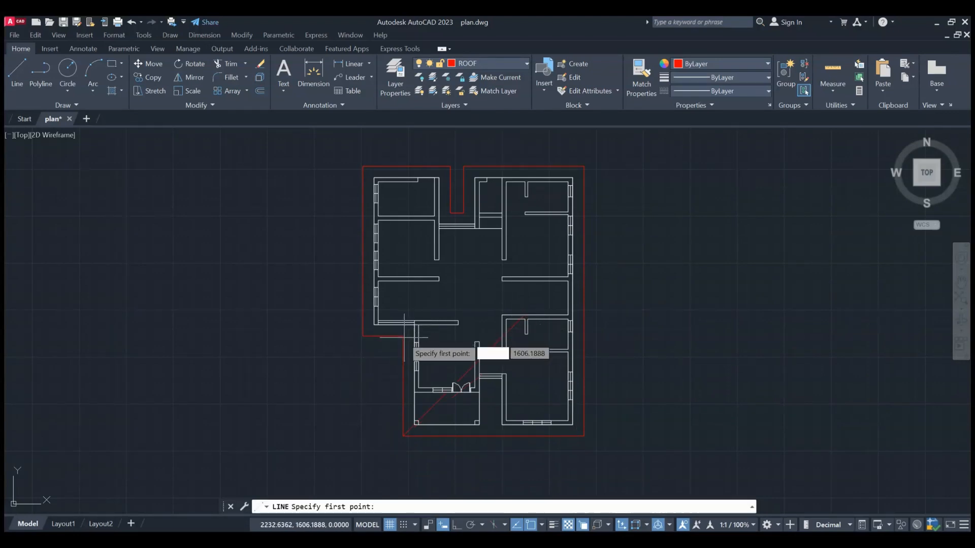
click(404, 336)
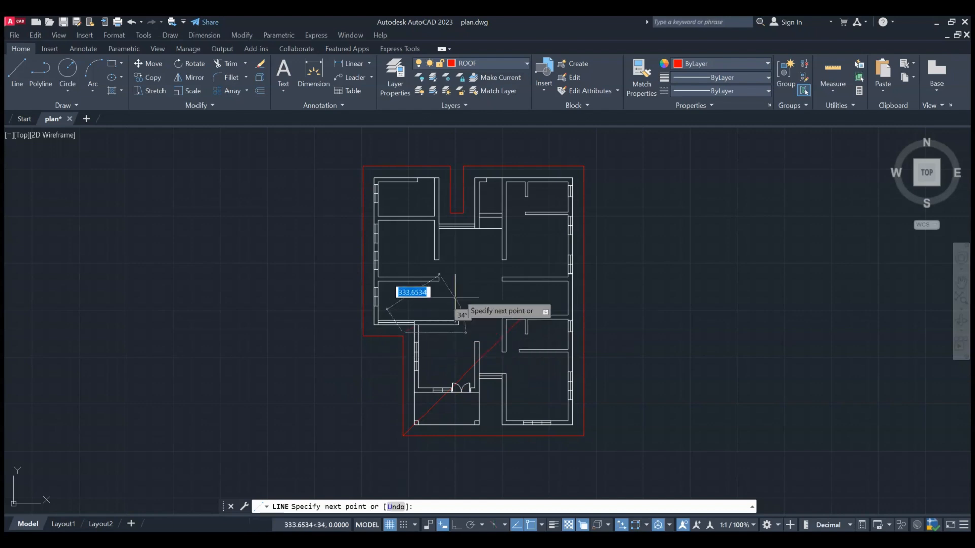
key(Tab)
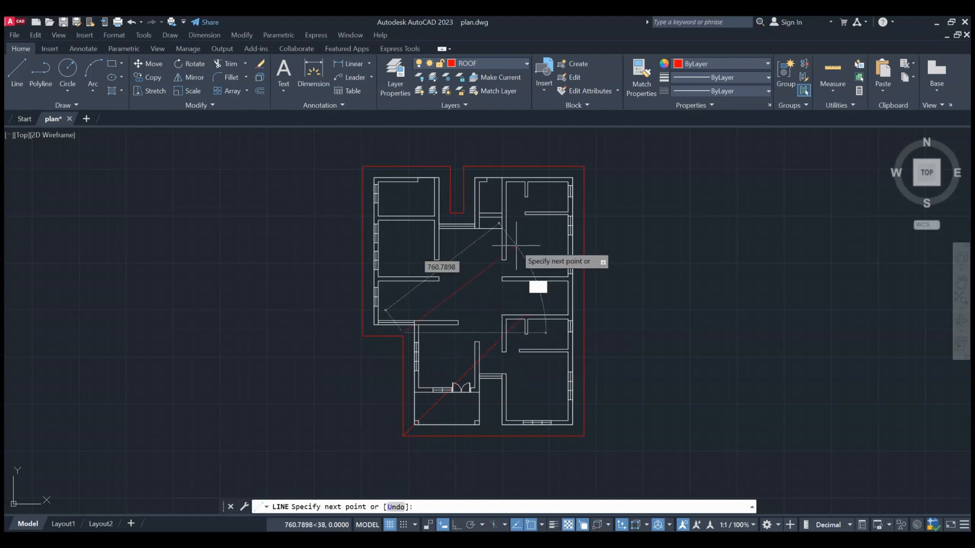
key(Tab)
key(Return)
key(Return)
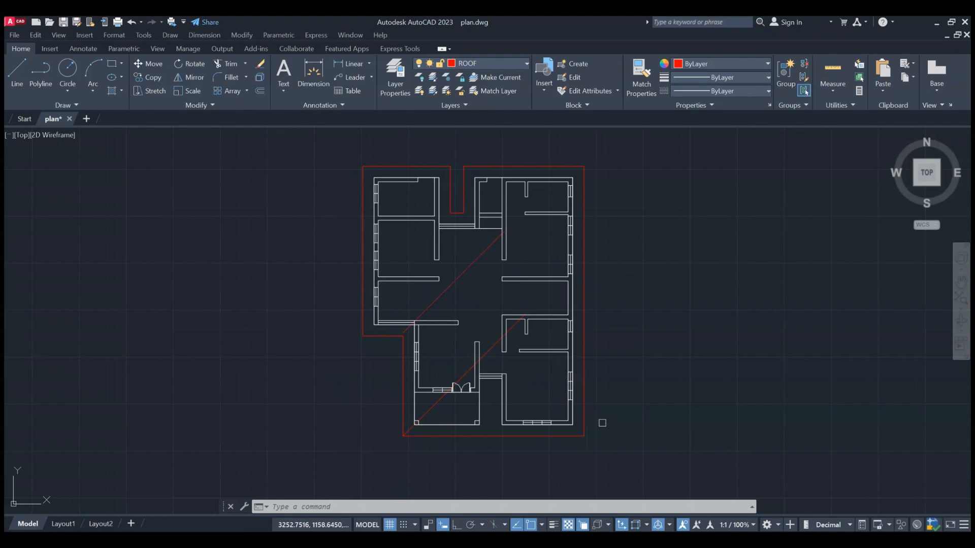
- Try a 135° line from the roof outline's lower-right corner and undo the trial diagonals
key(Return)
click(584, 436)
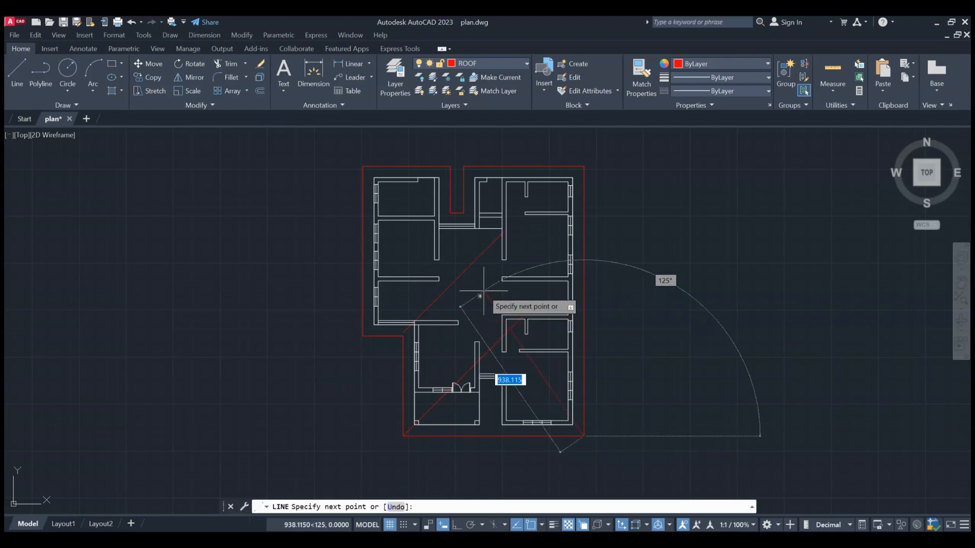
key(Tab)
text(135)
key(Return)
key(Return)
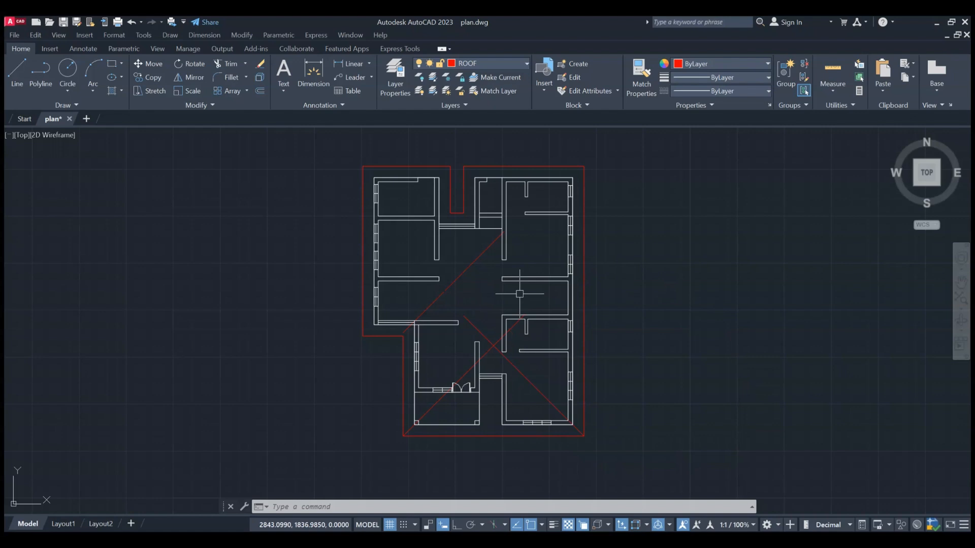
key(ctrl+z)
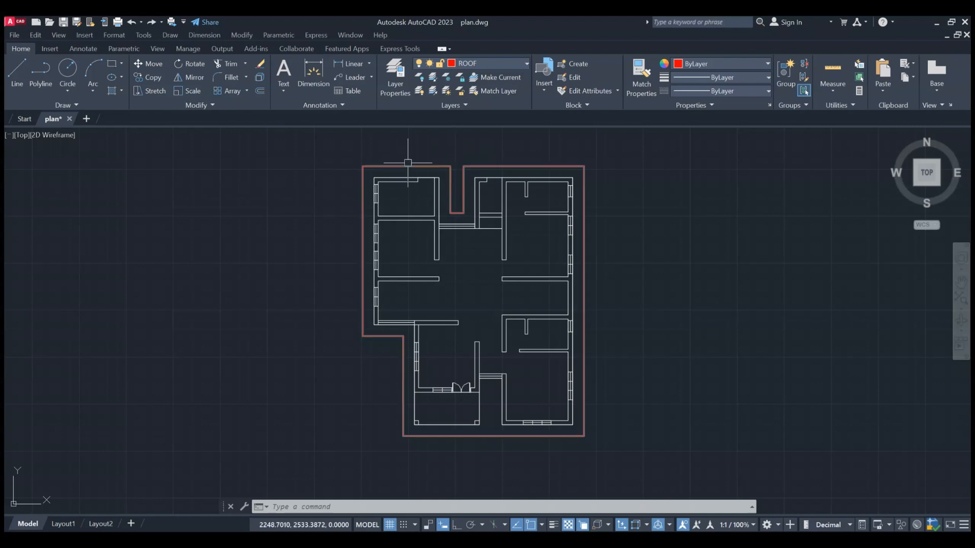
- Isolate the red roof outline polyline from the rest of the floor plan
right_click(394, 271)
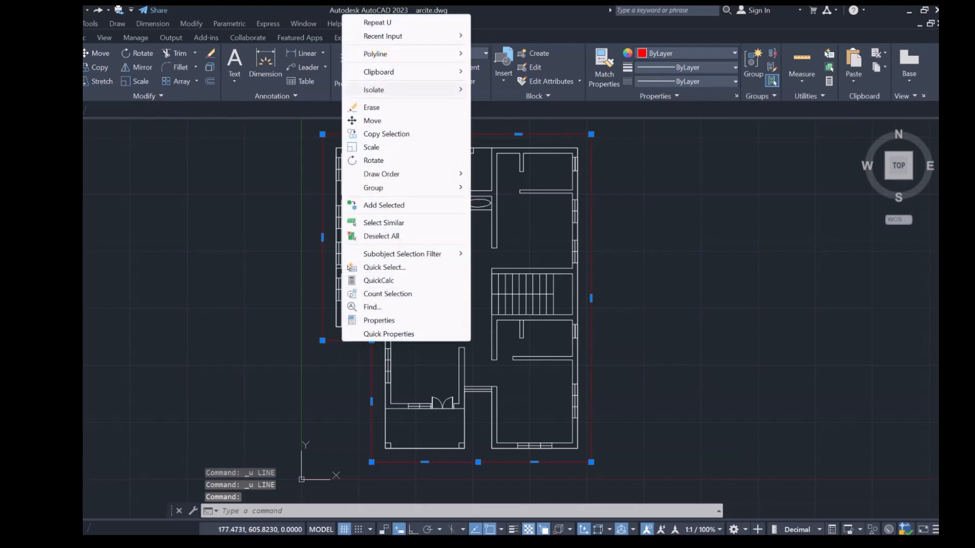
mouse_move(385, 89)
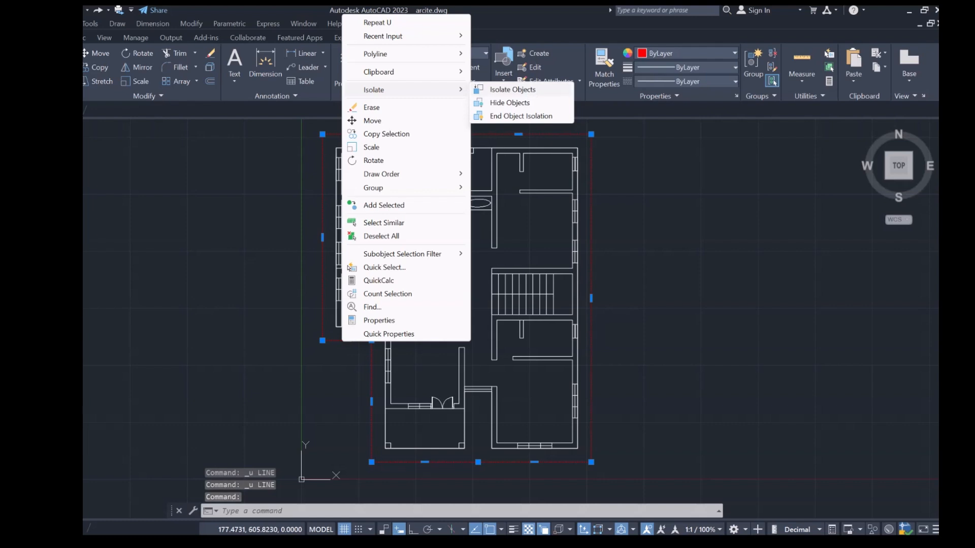
click(512, 89)
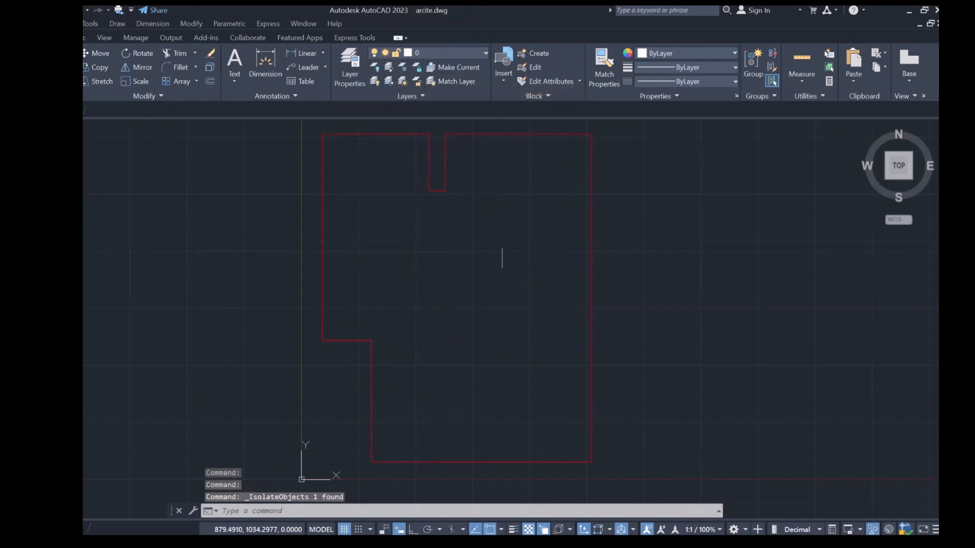
click(359, 340)
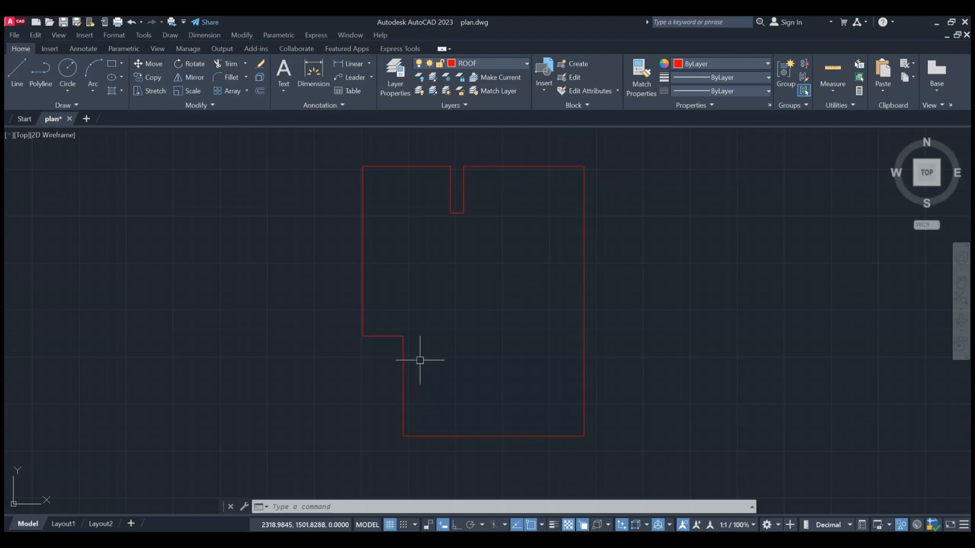
- Offset the roof outline inward by a distance of 10
key(Return)
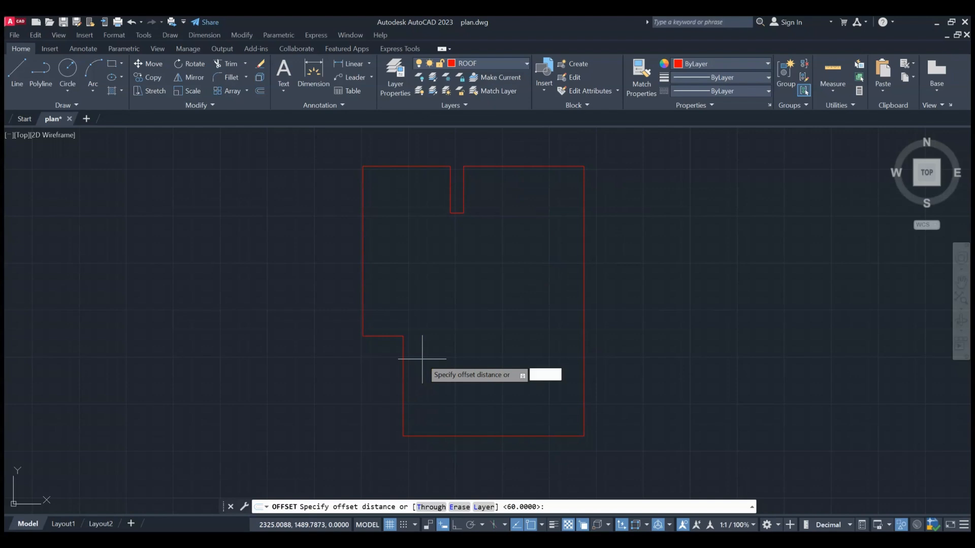
key(Return)
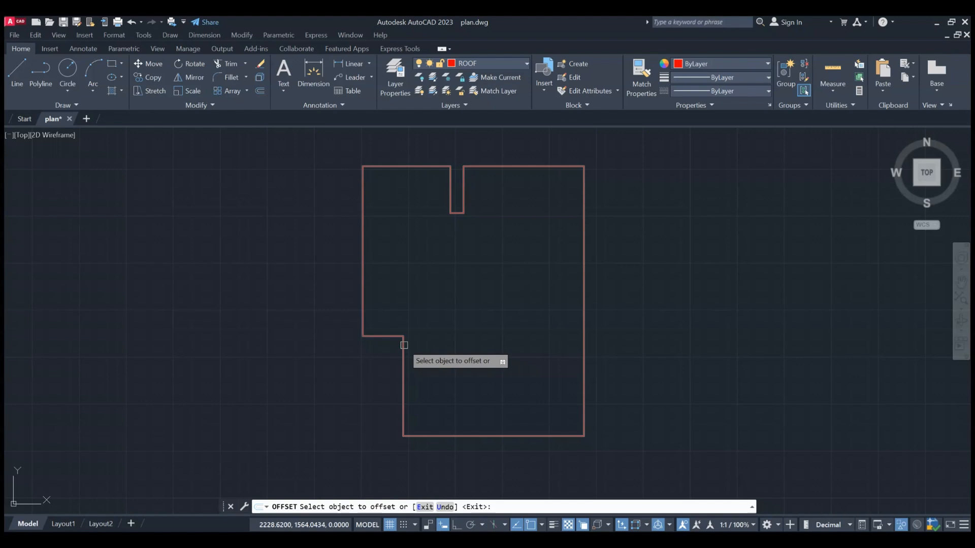
click(404, 345)
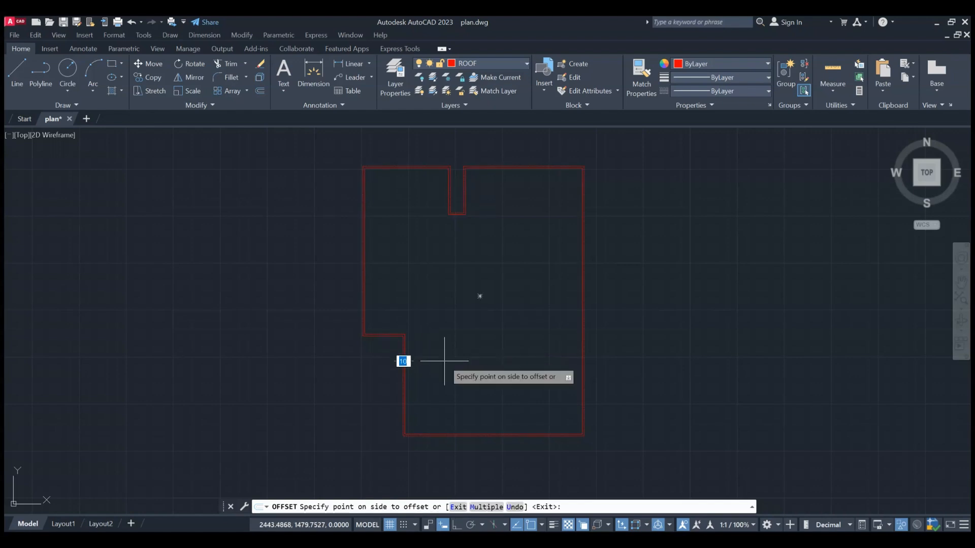
click(501, 321)
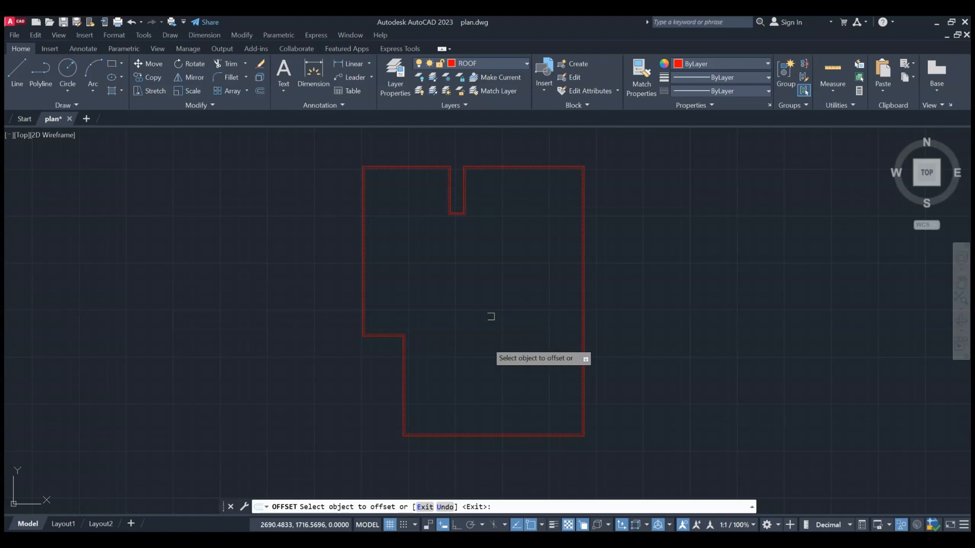
- Offset the inner outline repeatedly inward at 10-unit spacing with the Multiple option until the nested loops fill the roof interior
click(582, 373)
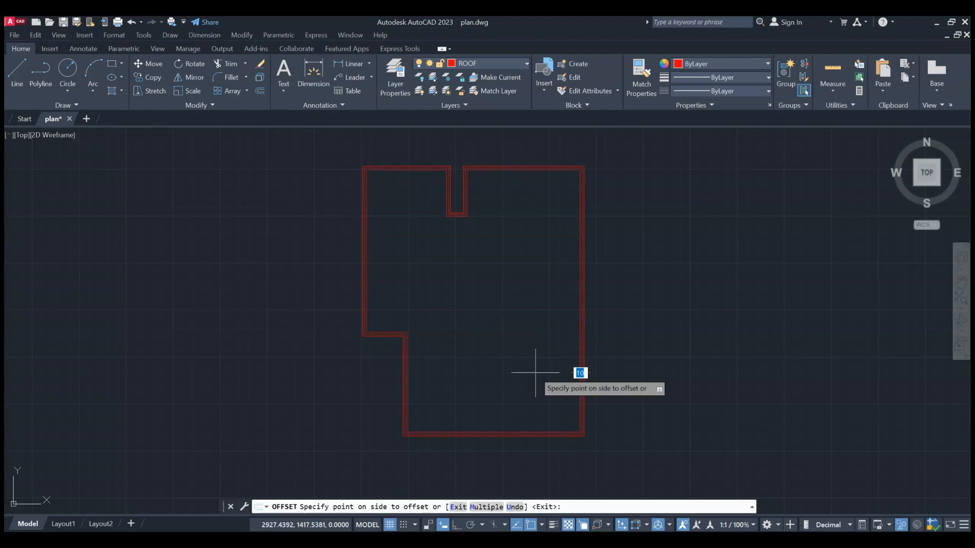
text(m)
key(Return)
click(514, 341)
click(515, 341)
click(495, 309)
click(481, 285)
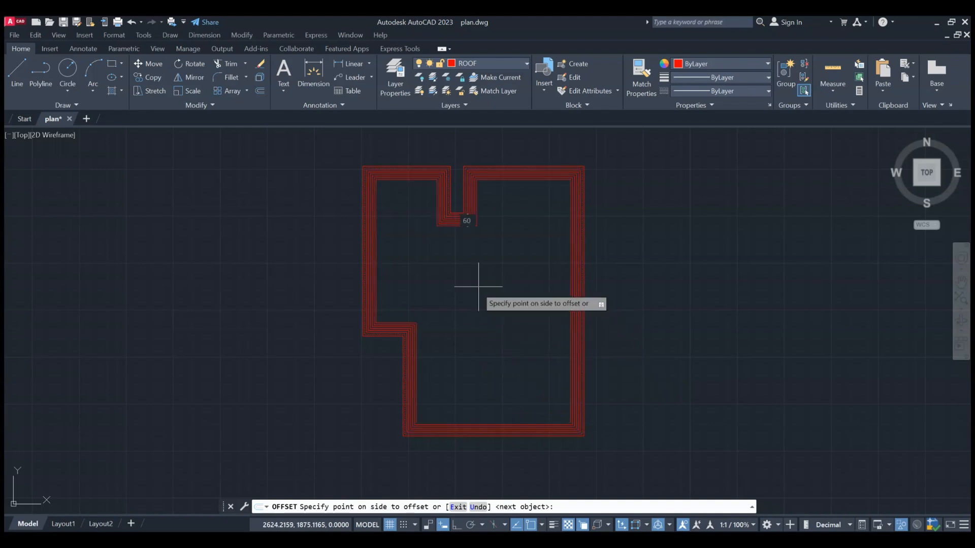
click(479, 284)
click(469, 293)
click(459, 303)
click(462, 315)
click(467, 326)
click(474, 330)
click(485, 333)
click(493, 332)
click(497, 332)
click(497, 324)
click(487, 308)
click(487, 308)
click(508, 321)
click(508, 321)
click(497, 340)
click(495, 337)
click(492, 333)
click(485, 320)
click(489, 305)
click(497, 304)
click(509, 309)
click(509, 327)
click(504, 342)
click(503, 320)
click(490, 338)
click(506, 340)
click(503, 332)
click(502, 328)
click(495, 310)
click(498, 320)
click(495, 330)
click(488, 344)
click(494, 346)
click(496, 343)
click(496, 336)
click(496, 337)
click(495, 332)
click(493, 314)
click(493, 309)
click(492, 309)
click(493, 310)
click(492, 310)
key(Return)
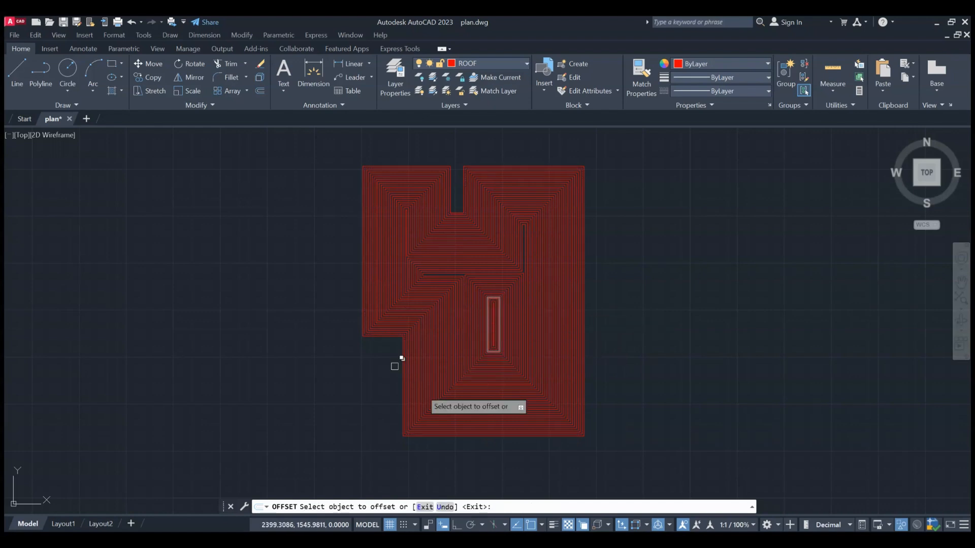
key(Escape)
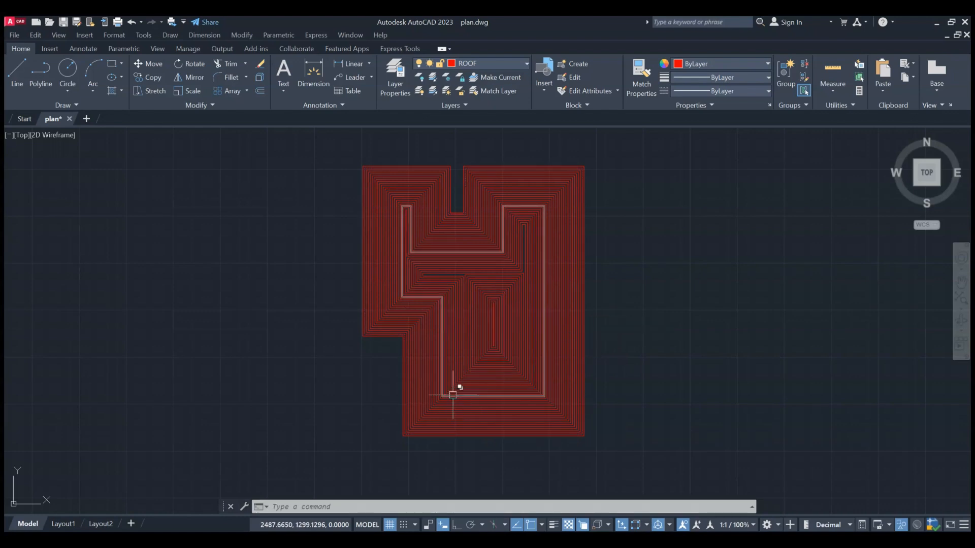
- Draw a white 45° hip line, about 679 units long, from the outline's lower-left corner to the lower end of the innermost loop
text(l)
key(Return)
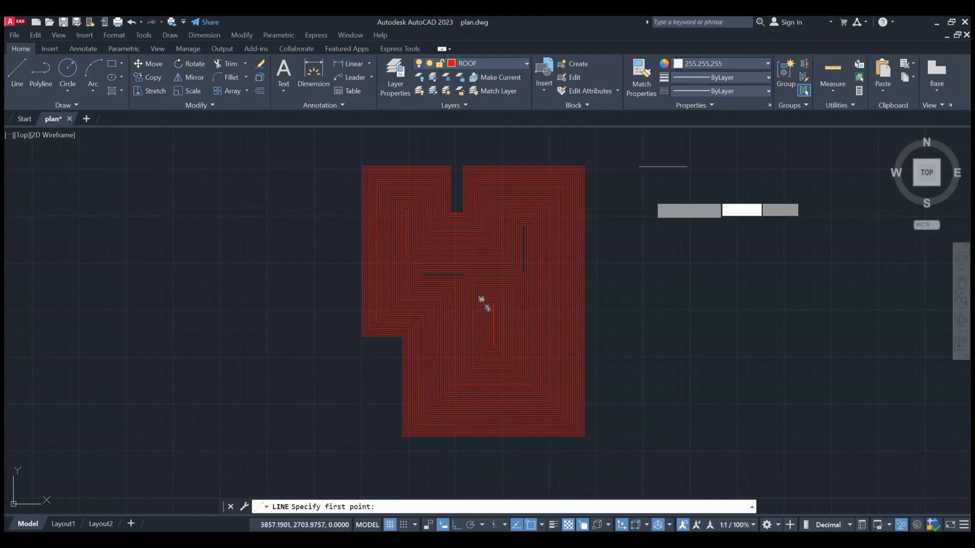
scroll(414, 454, up, 4)
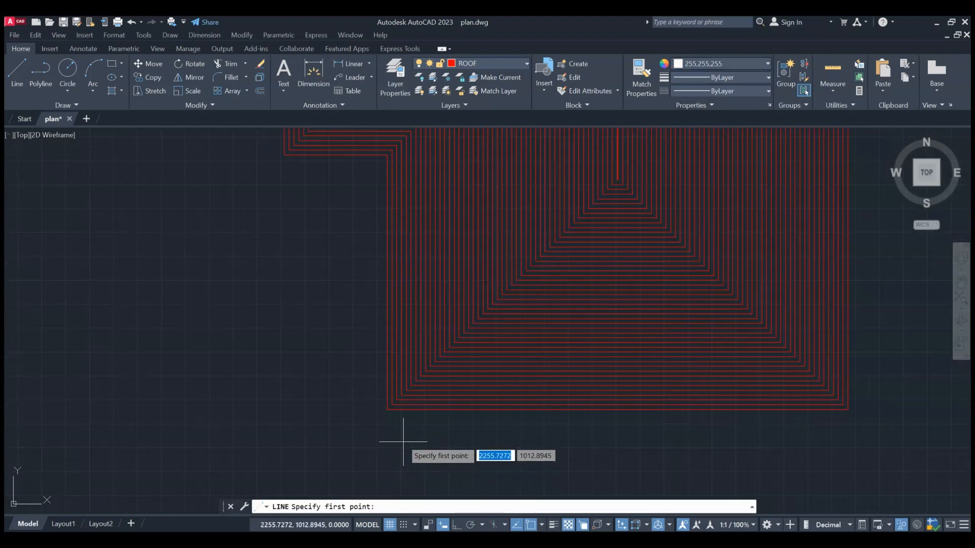
click(388, 412)
scroll(617, 179, up, 3)
scroll(576, 160, up, 1)
scroll(571, 163, up, 3)
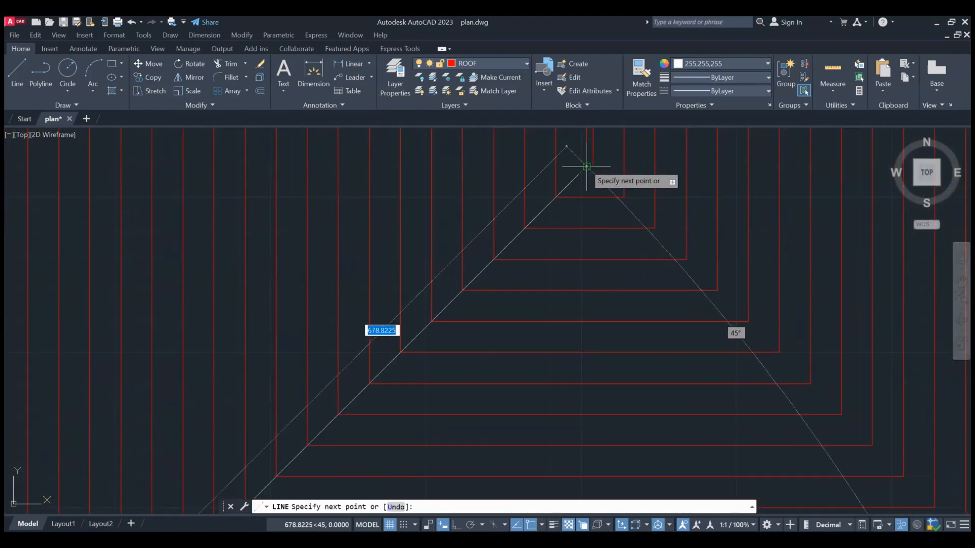
click(587, 167)
key(Return)
- Draw a 135° hip line, about 679 units long, from the outline's lower-right corner to the lower end of the innermost loop
scroll(620, 216, down, 4)
scroll(847, 447, down, 1)
middle_drag(856, 453, 458, 142)
scroll(630, 325, down, 1)
text(l)
key(Return)
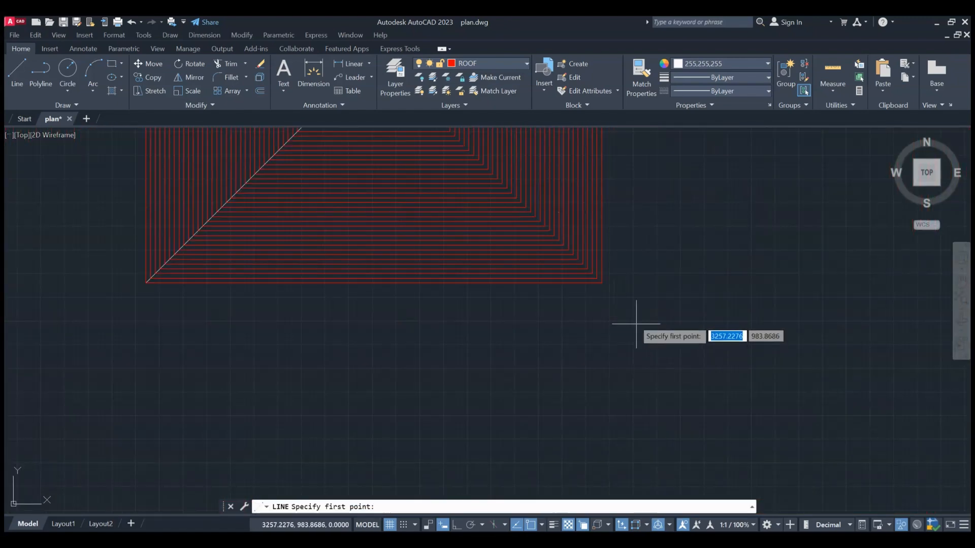
click(601, 284)
scroll(584, 254, up, 4)
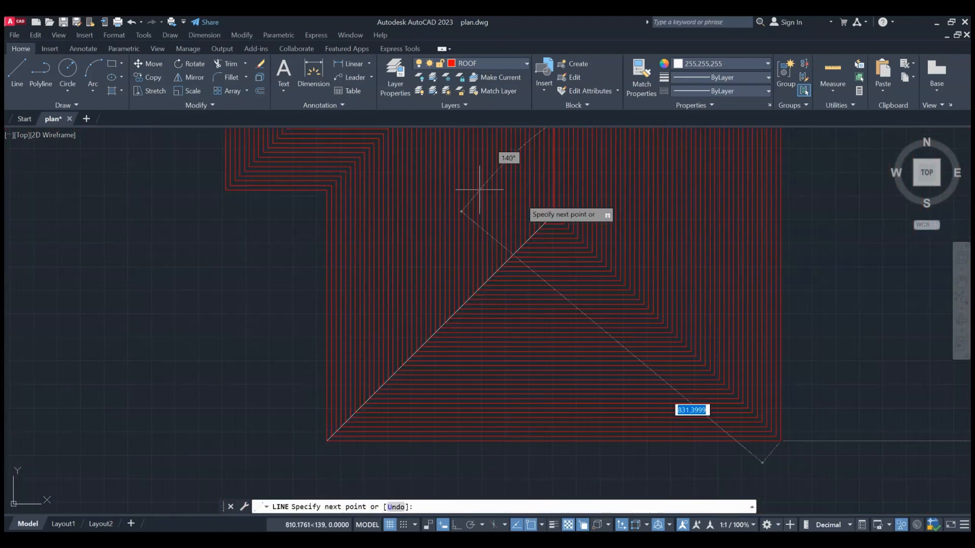
scroll(589, 226, up, 2)
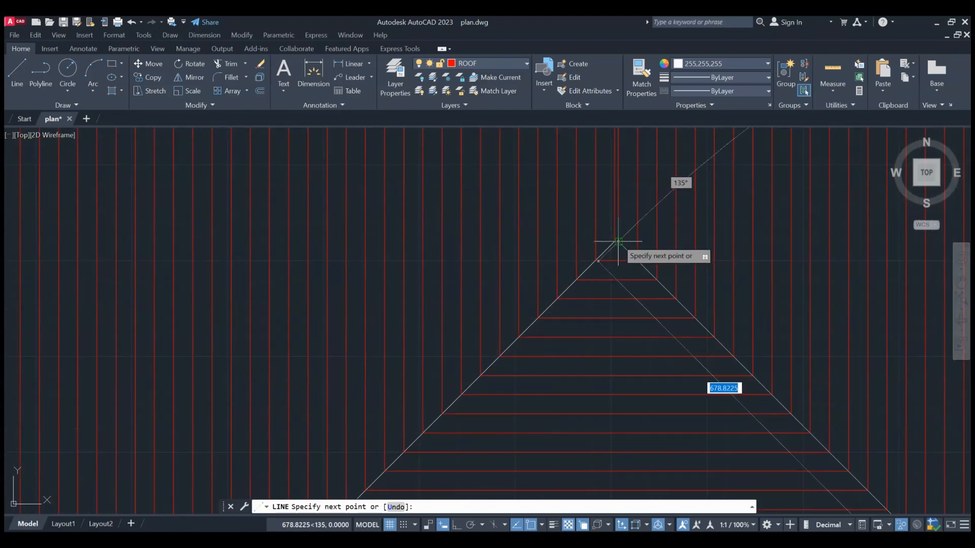
click(618, 241)
key(Escape)
- Draw a line from the innermost loop's upper-right corner diagonally through the nested corners to where they meet the upper roof loops
scroll(622, 265, down, 6)
middle_drag(681, 180, 662, 371)
scroll(655, 360, up, 6)
text(l)
key(Return)
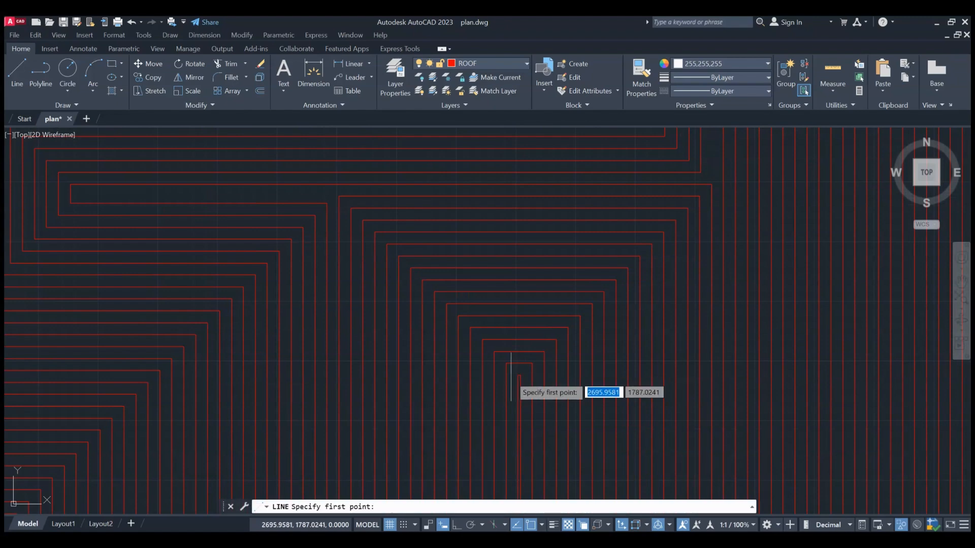
click(524, 374)
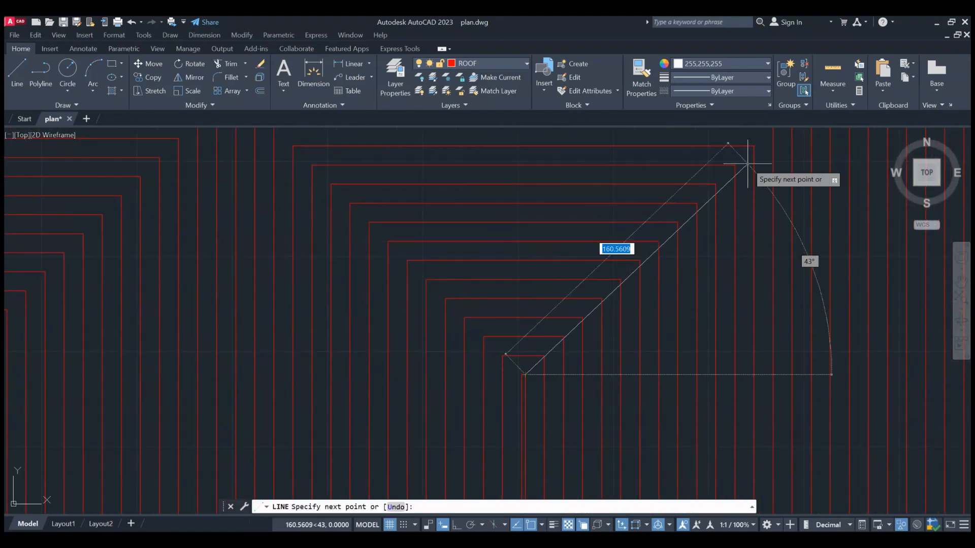
scroll(740, 175, down, 4)
middle_drag(752, 152, 709, 262)
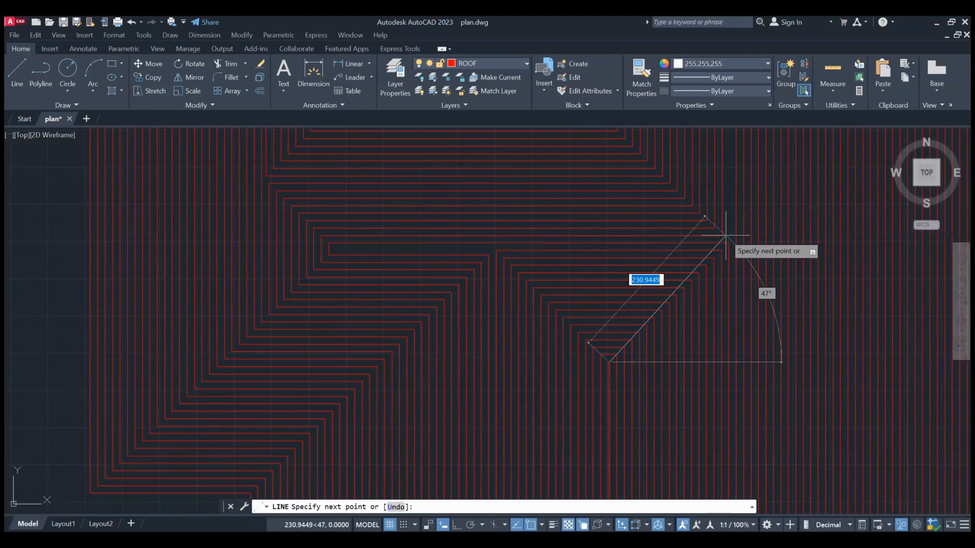
click(726, 244)
key(Escape)
- Draw a 135° line from the innermost loop's upper-left corner through the nested corners to the last corner on that diagonal
scroll(589, 363, up, 5)
key(Return)
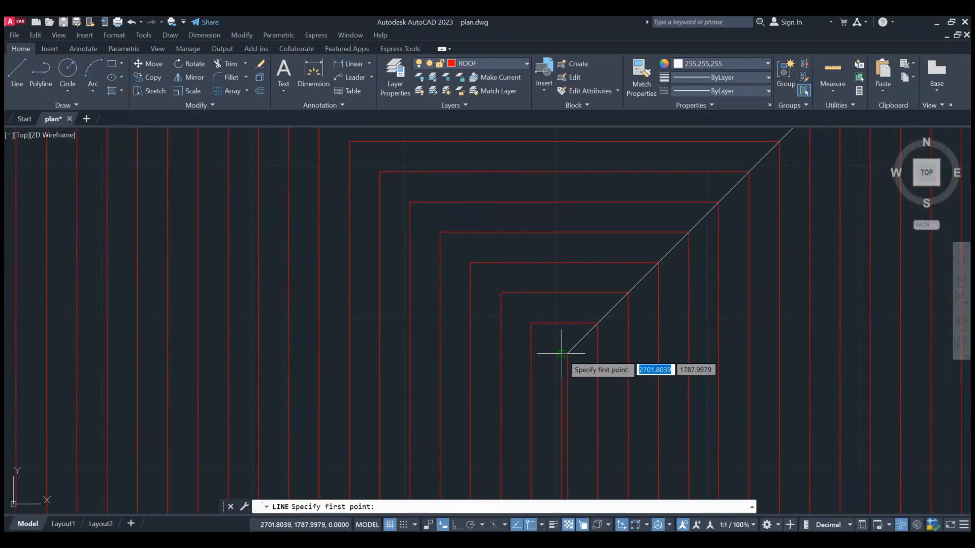
click(561, 354)
scroll(561, 354, down, 5)
scroll(446, 219, up, 3)
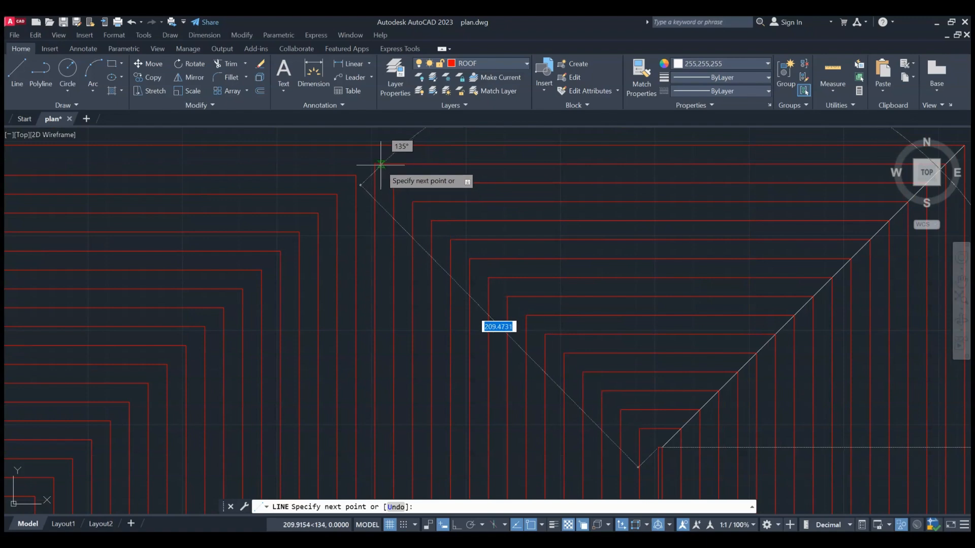
click(375, 159)
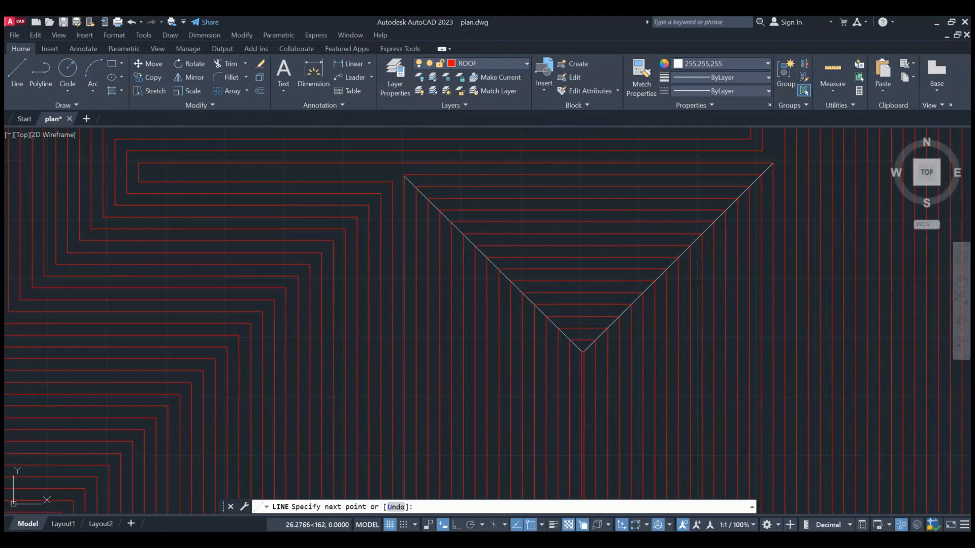
key(Escape)
- Draw a 45° valley line, about 457 units long, from the outline's left inner corner to the last nested corner on that diagonal
scroll(523, 358, down, 4)
scroll(370, 380, up, 4)
key(Return)
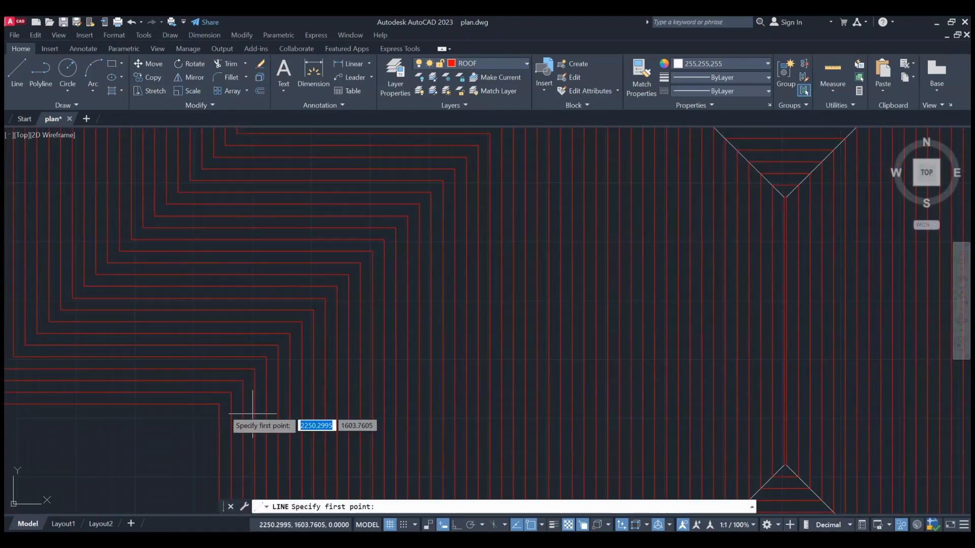
click(219, 408)
scroll(355, 315, down, 3)
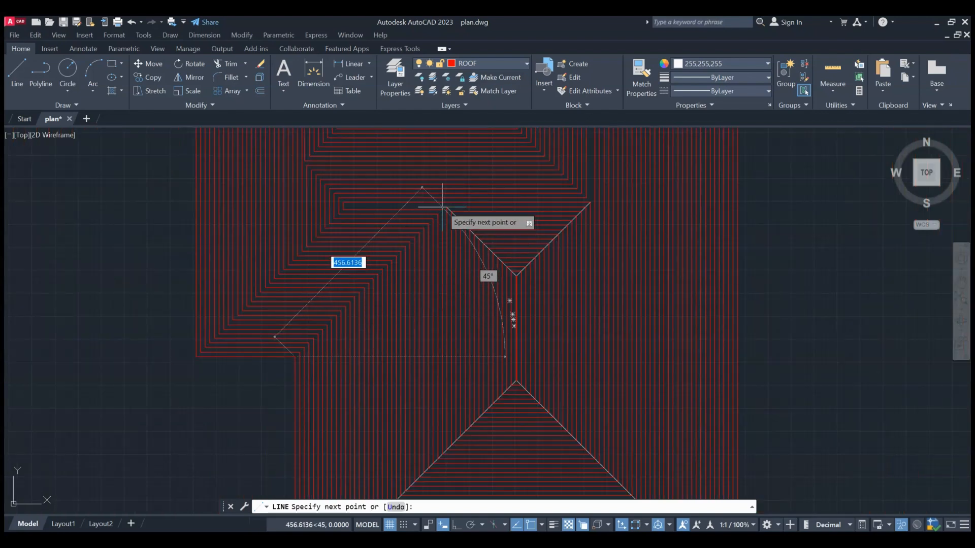
click(445, 207)
key(Return)
- Draw a 45° hip line from the left wing's lower-left outline corner to the lower-left corner of the innermost loop
key(Return)
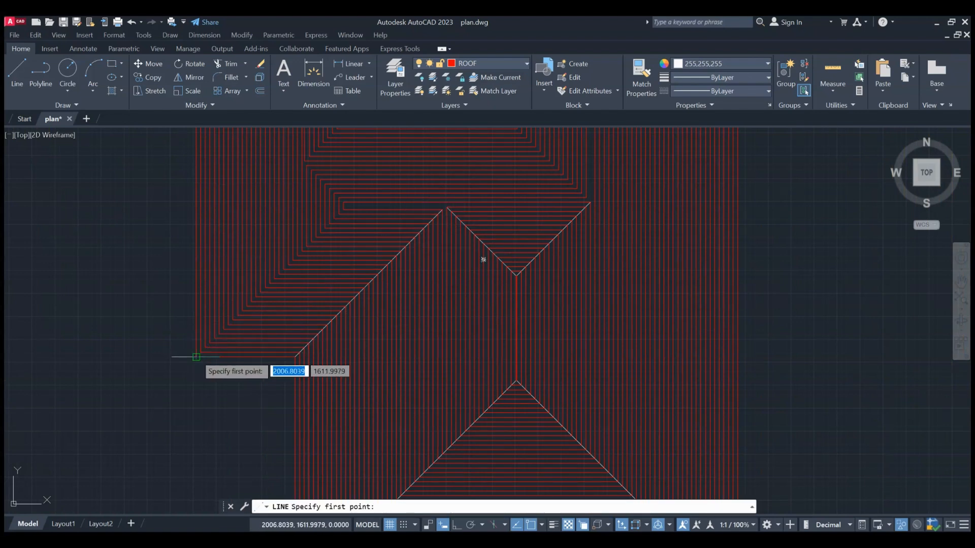
click(196, 357)
click(341, 212)
key(Return)
- Draw a line from the innermost loop's upper-left corner diagonally up through the nested corners to the last one on that diagonal
key(Return)
scroll(373, 224, up, 5)
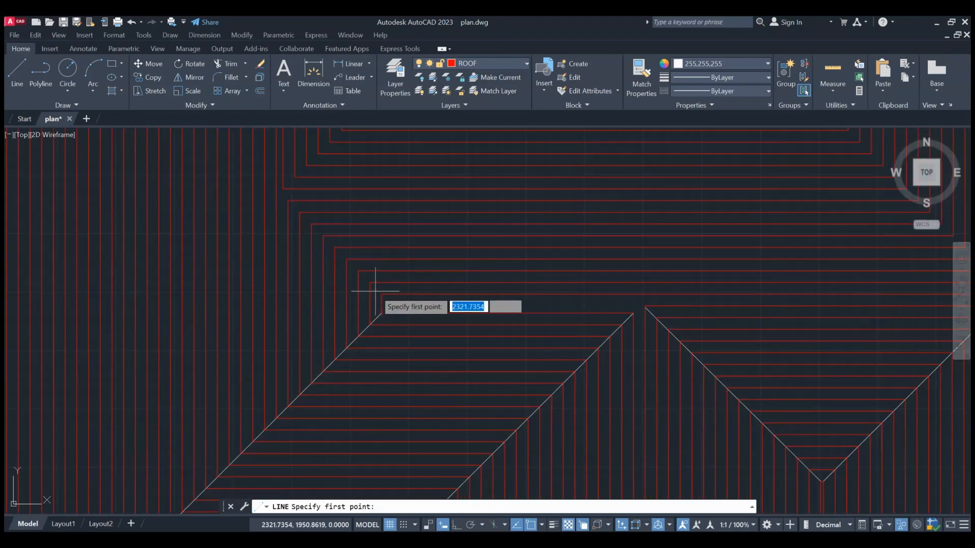
click(382, 294)
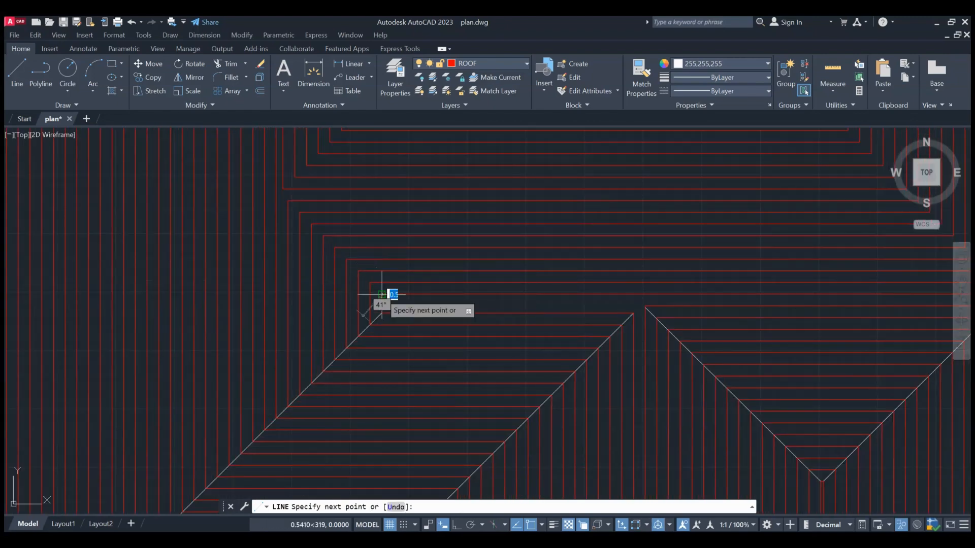
click(288, 201)
key(Return)
- Draw a valley line from the left wing's innermost nested corner diagonally up to the lower-left corner of the upper recess
key(Return)
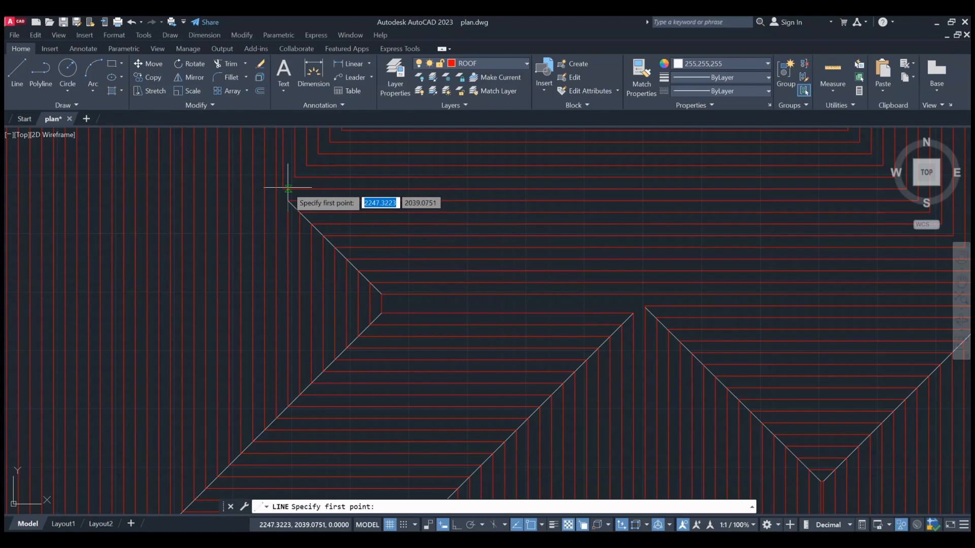
click(286, 200)
scroll(331, 368, down, 3)
scroll(386, 289, up, 3)
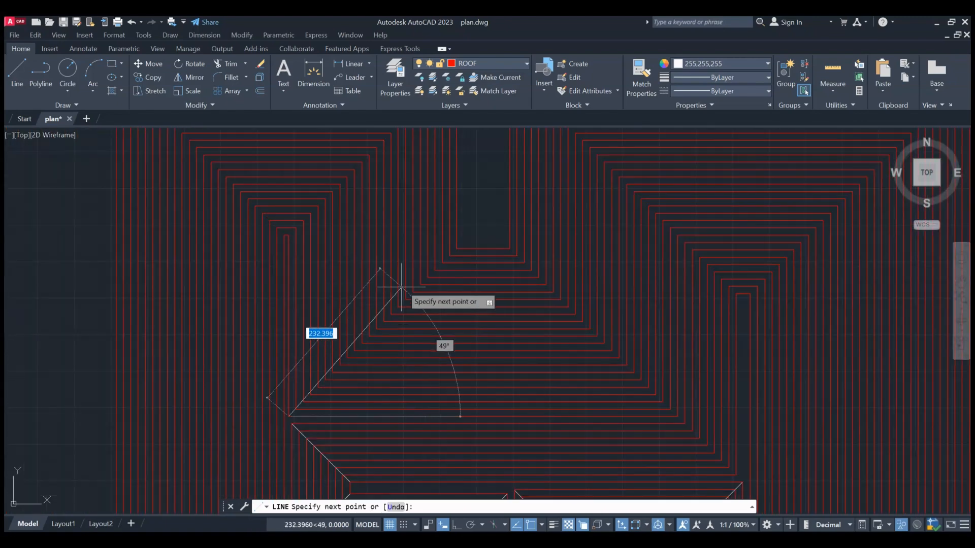
scroll(439, 238, up, 2)
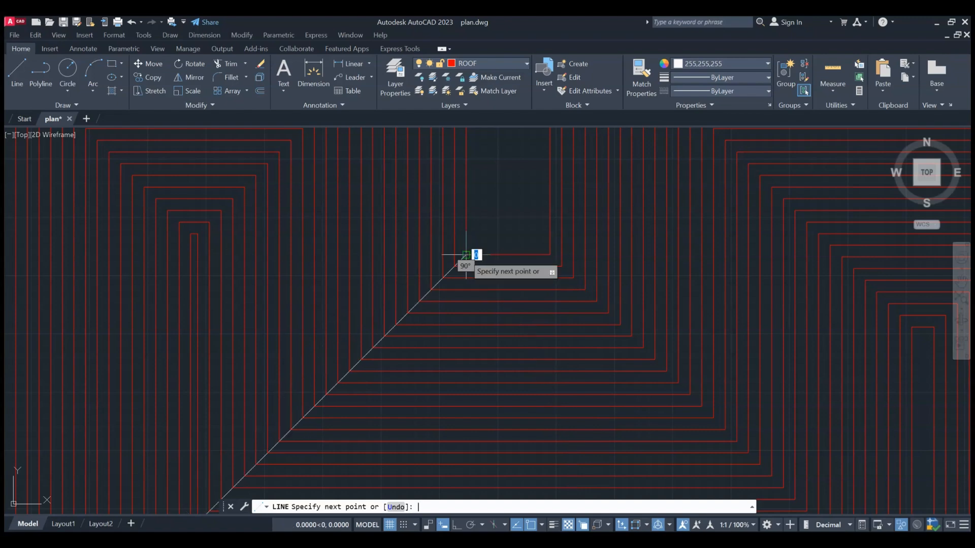
click(466, 256)
key(Return)
scroll(220, 267, down, 3)
key(space)
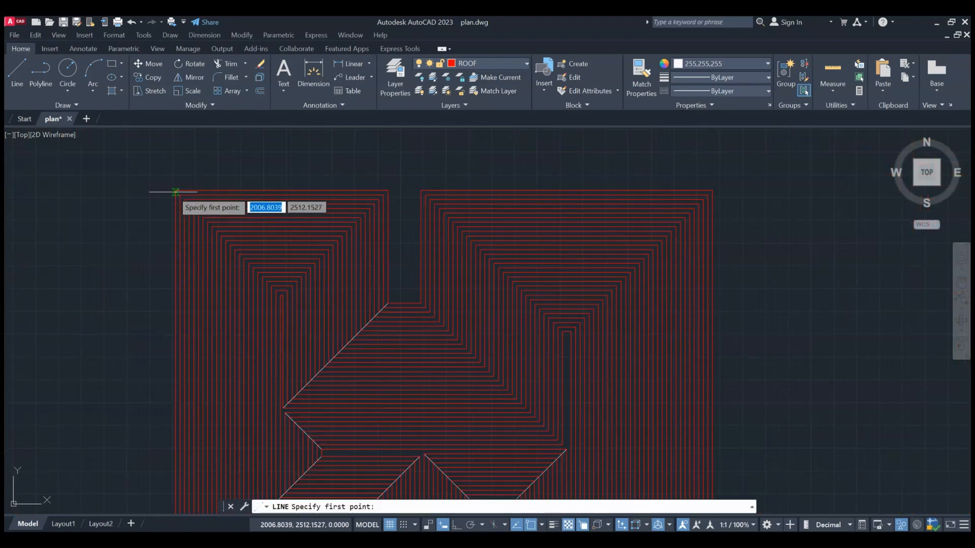
click(176, 192)
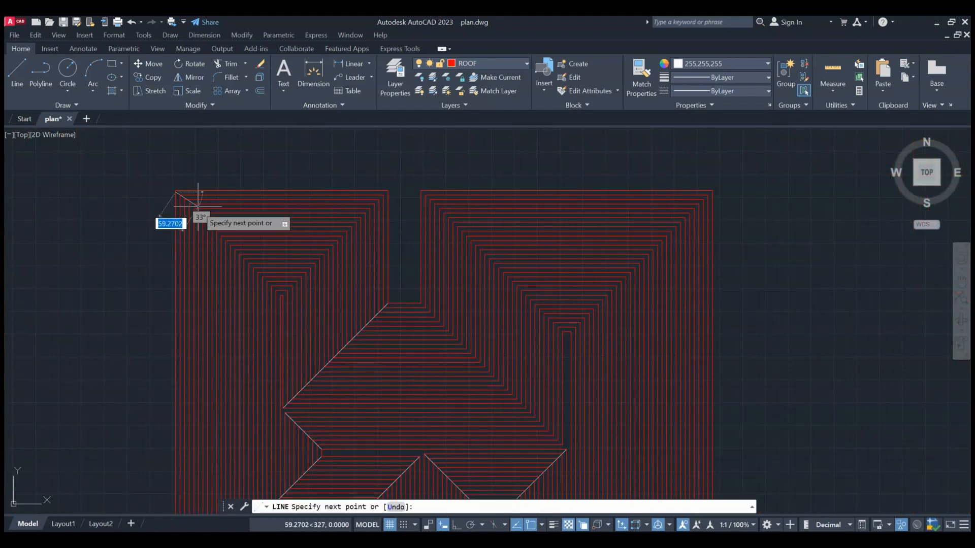
key(Escape)
- Draw a 315° hip line from the left wing's upper-left outline corner to the upper end of its innermost loop
key(space)
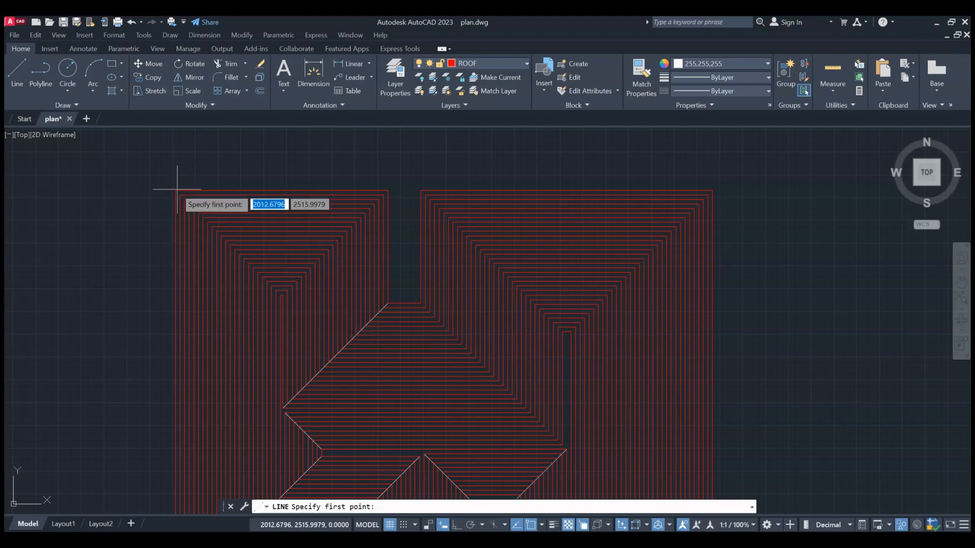
click(175, 192)
scroll(331, 320, up, 8)
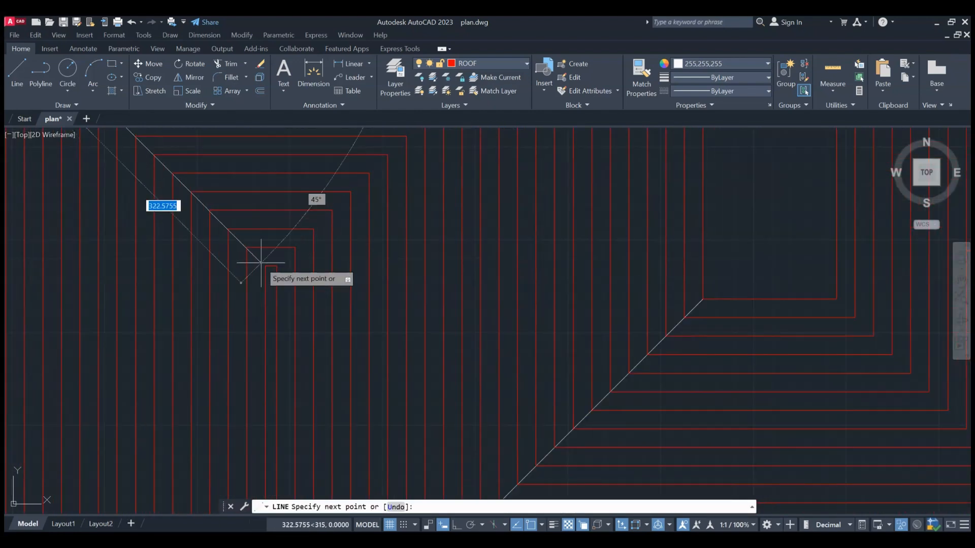
click(265, 265)
key(Escape)
- Draw a hip line from the upper end of the left wing's innermost loop to the wing's upper-right outline corner
key(space)
click(265, 265)
scroll(385, 153, up, 2)
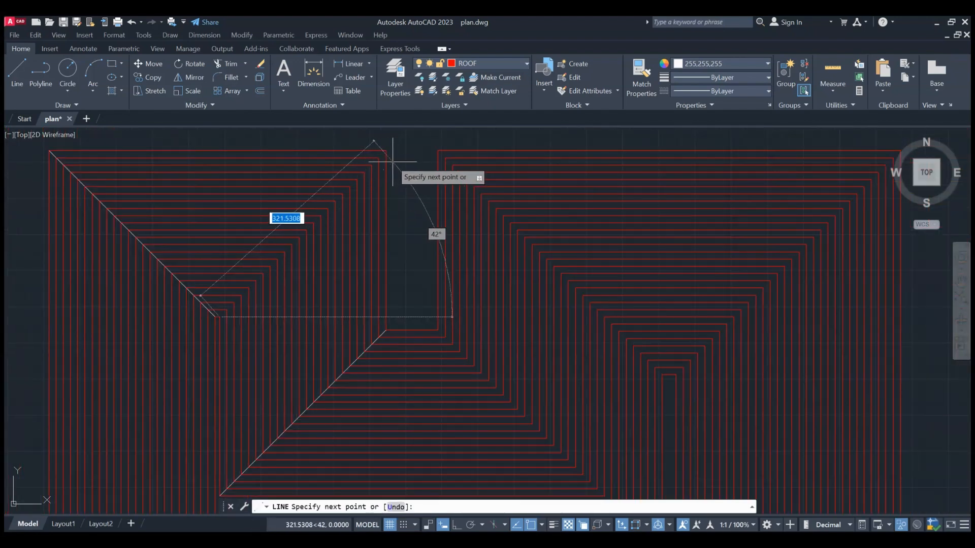
click(385, 152)
key(Return)
- Draw a 315° hip line, about 438 units long, from the right wing's upper-left outline corner to its innermost loop's upper-left corner
key(Return)
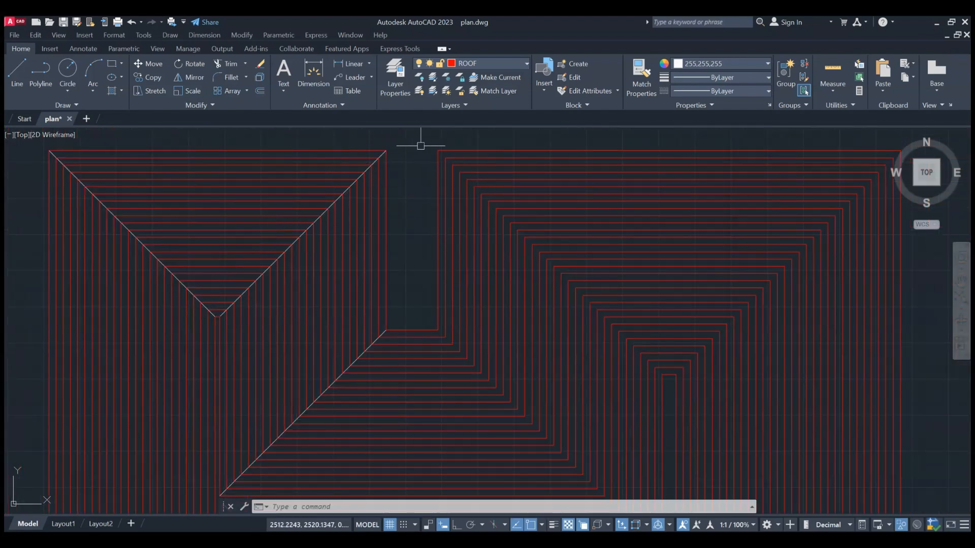
click(437, 150)
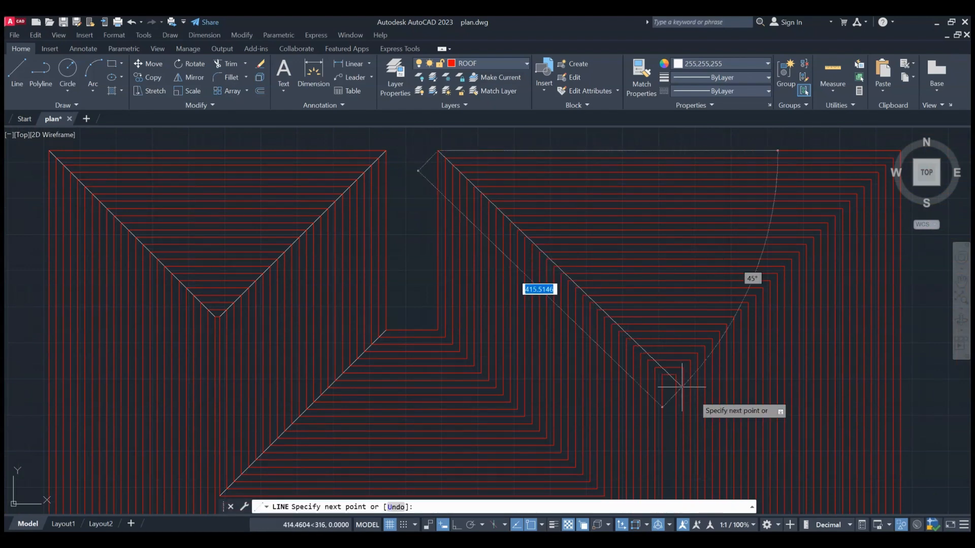
scroll(660, 381, up, 2)
click(655, 367)
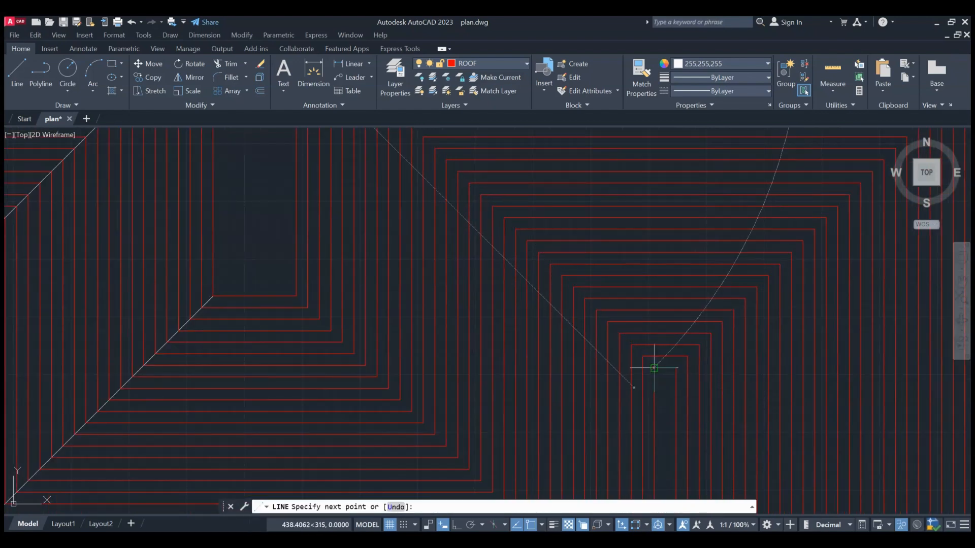
key(Return)
- Draw a 315° valley line, about 437 units long, from the recess's lower-right corner to the last nested corner on that diagonal
key(Return)
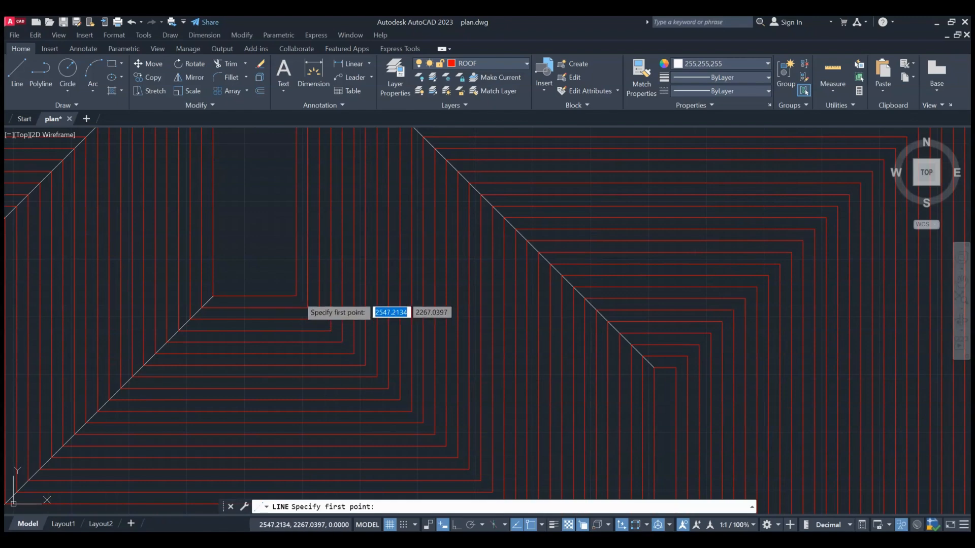
click(296, 295)
scroll(452, 349, down, 3)
scroll(420, 391, up, 5)
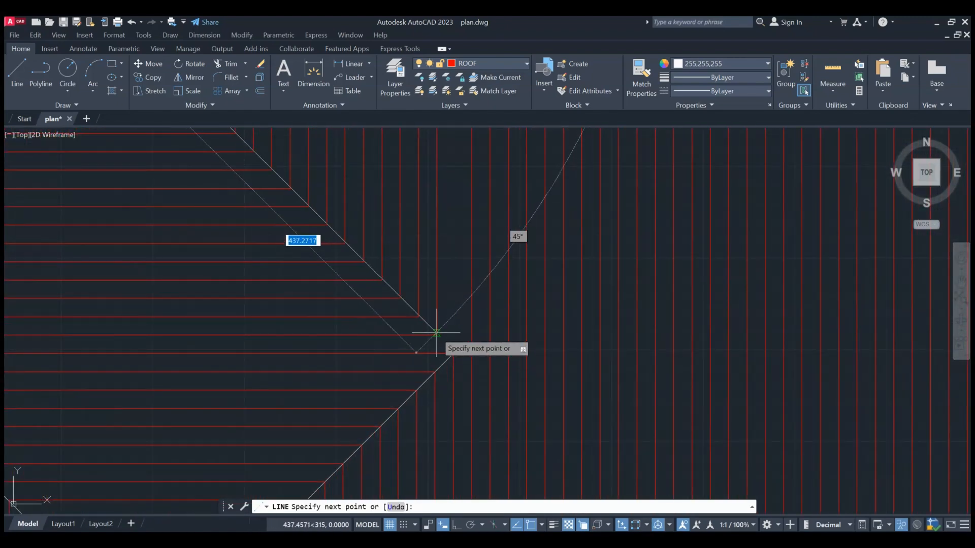
click(435, 334)
scroll(426, 348, down, 2)
key(Escape)
- Draw a hip line from the right wing's upper-right outline corner to the upper-right corner of its innermost loop
scroll(593, 425, down, 6)
scroll(623, 273, up, 4)
key(space)
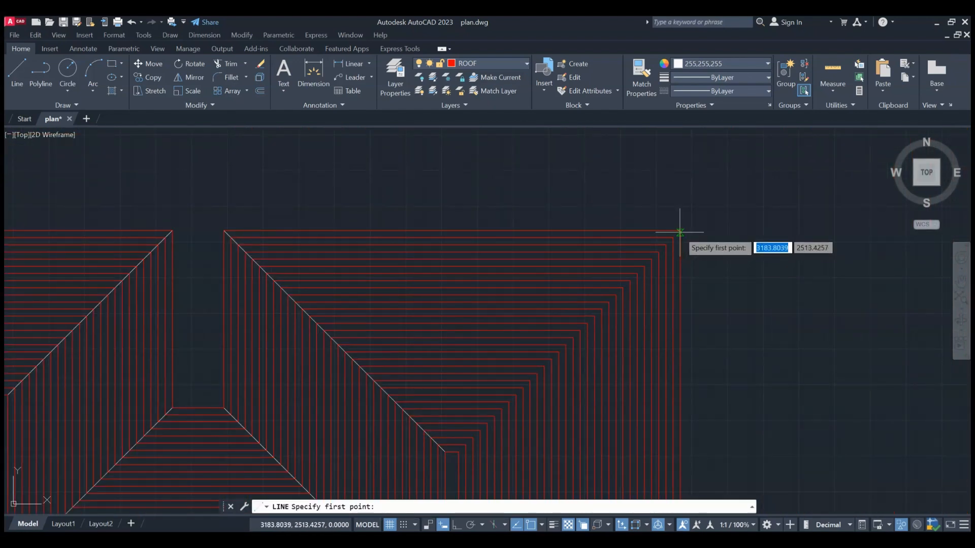
key(Escape)
key(space)
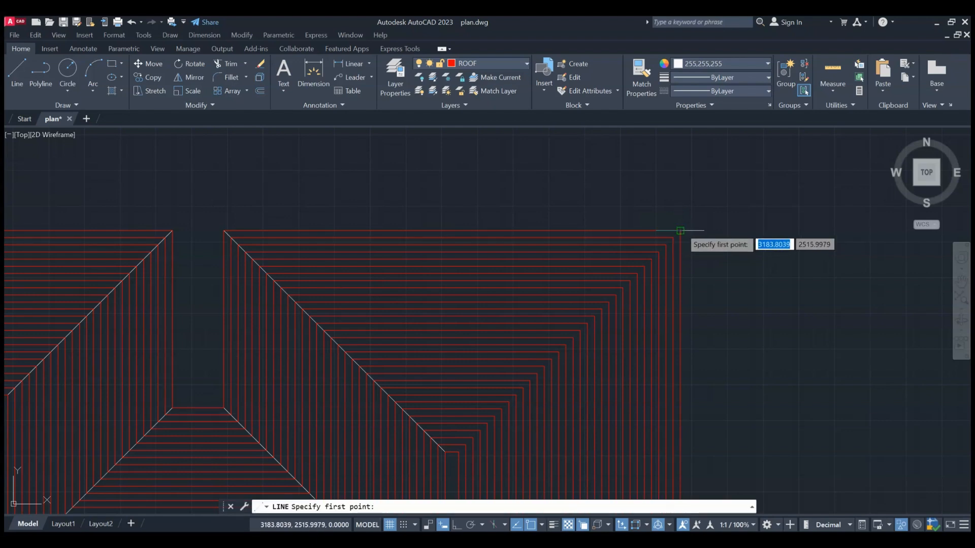
click(660, 211)
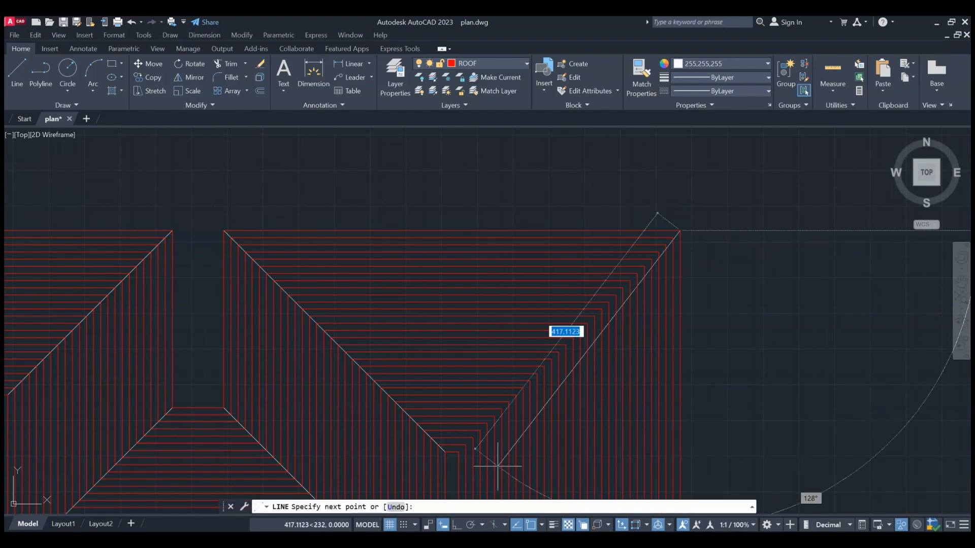
click(457, 450)
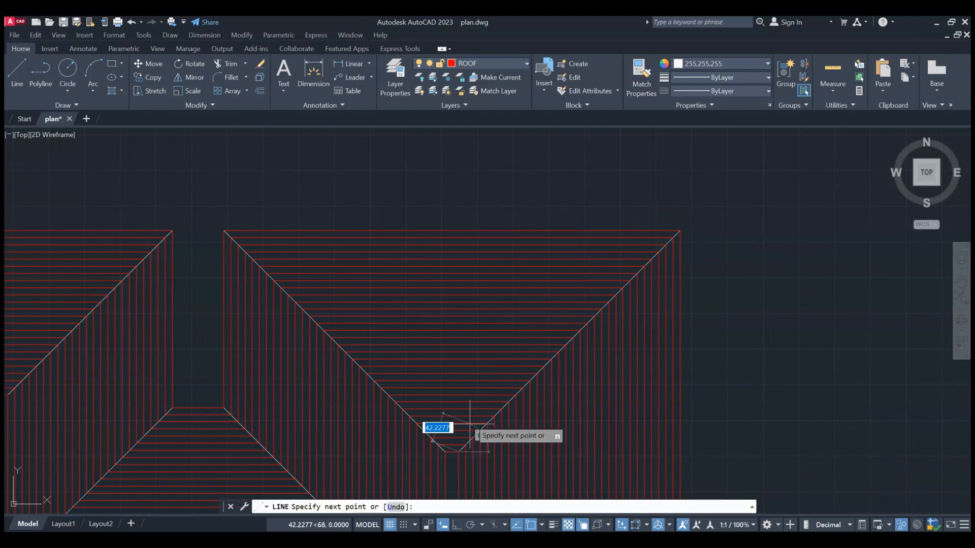
key(Escape)
- Fillet the left wing's lower 45° hip line and the short diagonal above it into a sharp corner
scroll(522, 468, down, 6)
middle_drag(539, 447, 556, 245)
scroll(524, 379, up, 2)
middle_drag(518, 353, 554, 398)
scroll(574, 362, up, 4)
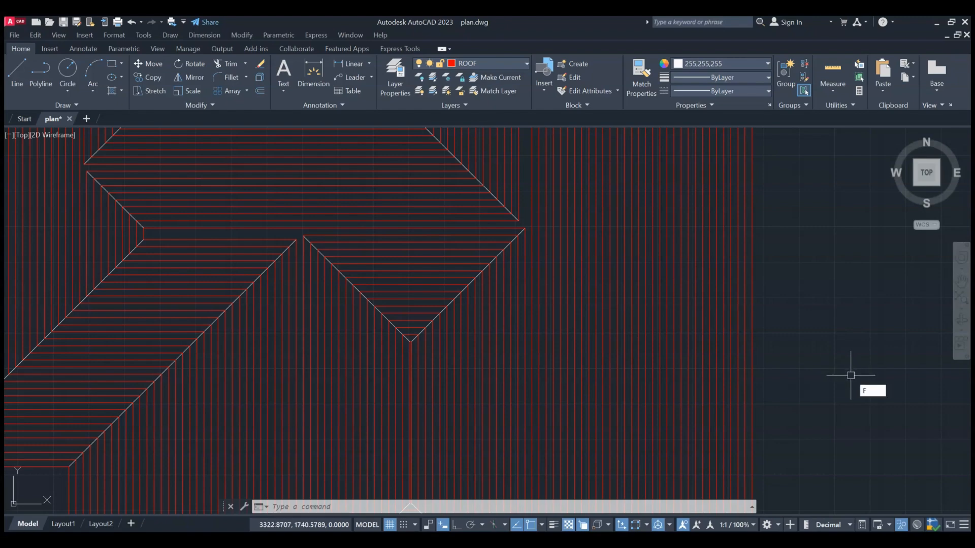
key(Return)
scroll(254, 247, up, 2)
middle_drag(336, 257, 593, 290)
scroll(339, 262, up, 1)
click(336, 263)
click(327, 230)
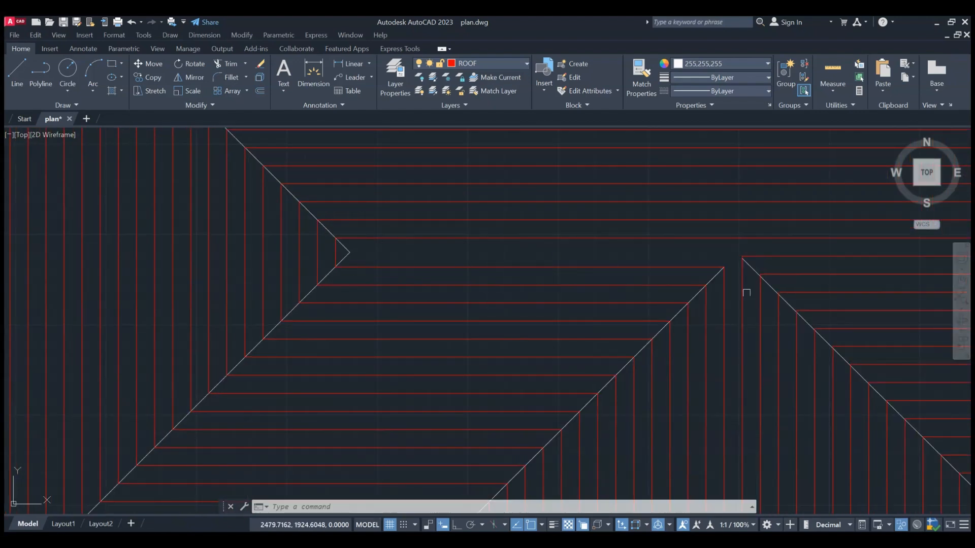
- Fillet the left 45° valley line and the left diagonal of the central triangle into a sharp peak
key(Return)
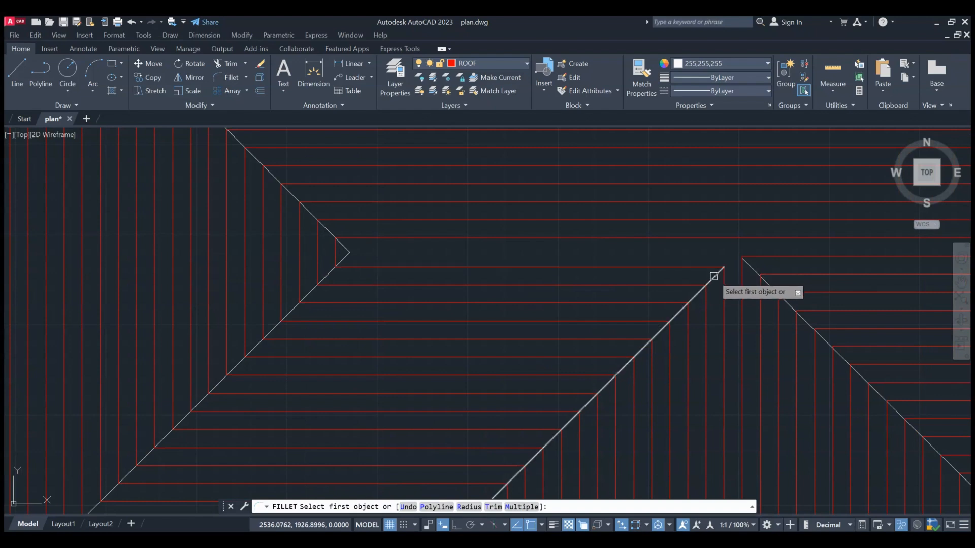
click(721, 270)
click(752, 265)
scroll(750, 304, down, 2)
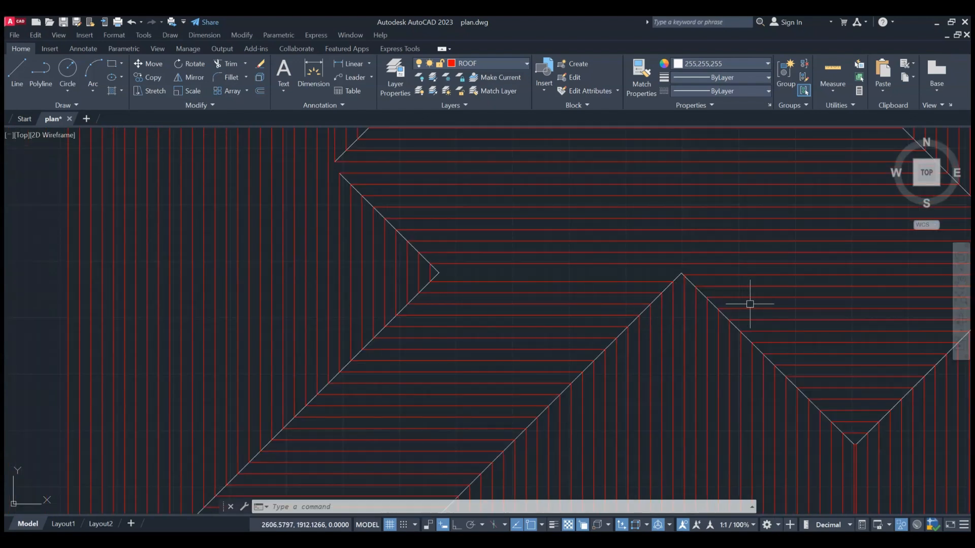
- Fillet the two diagonals of the central triangle into a sharp corner at their lower tip
scroll(858, 462, up, 3)
key(Return)
click(829, 399)
click(862, 405)
- Fillet the two lower hip lines into a sharp apex at the lower end of the central ridge
scroll(660, 330, down, 2)
middle_drag(730, 495, 635, 389)
scroll(690, 457, down, 1)
middle_drag(691, 456, 663, 326)
scroll(633, 374, up, 3)
key(Return)
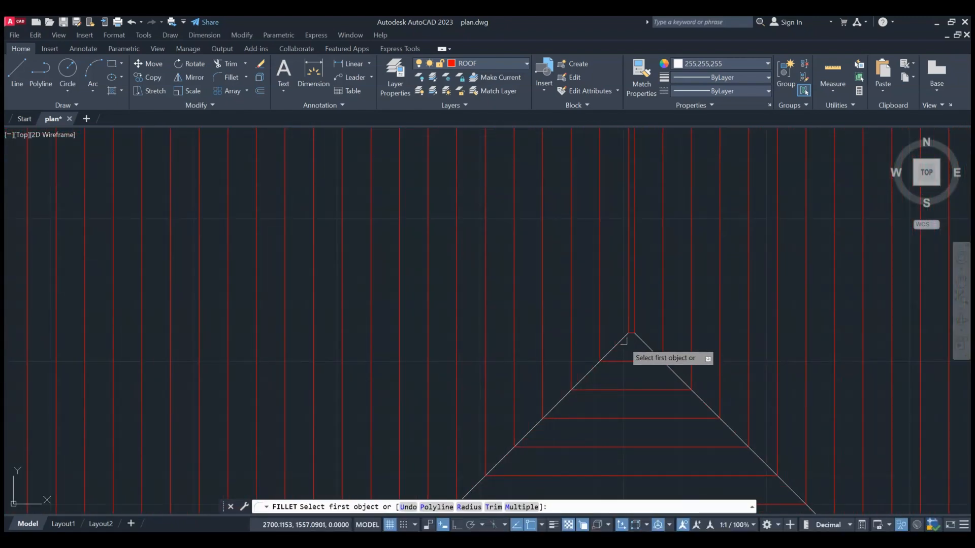
click(622, 341)
click(642, 341)
- Fillet the central triangle's right diagonal and the valley line from the recess's lower-right corner into a sharp corner
scroll(642, 348, down, 6)
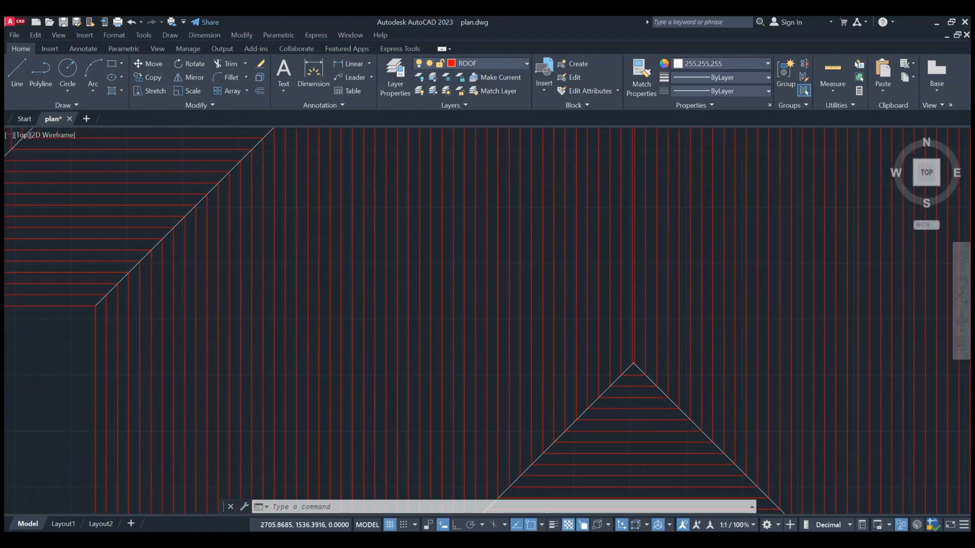
scroll(703, 394, up, 3)
scroll(829, 427, up, 3)
key(Return)
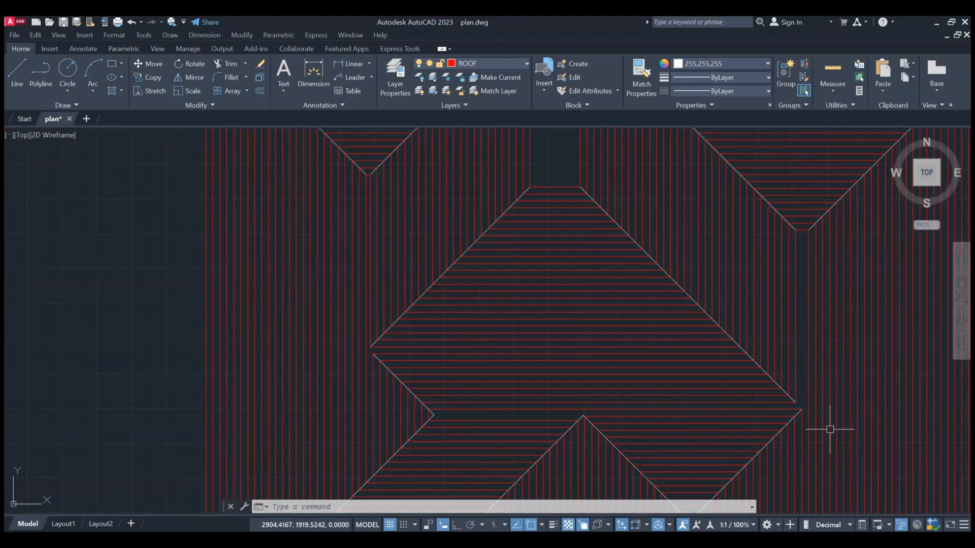
scroll(787, 409, up, 3)
click(774, 404)
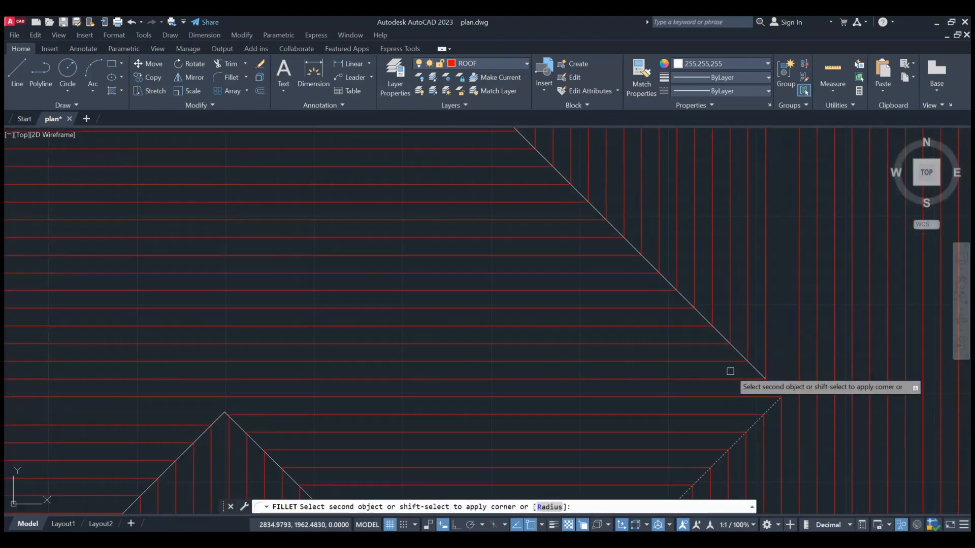
click(761, 373)
- Fillet the right wing's two upper hip lines into a sharp apex at their lower ends
scroll(768, 388, down, 5)
key(Return)
scroll(776, 297, up, 6)
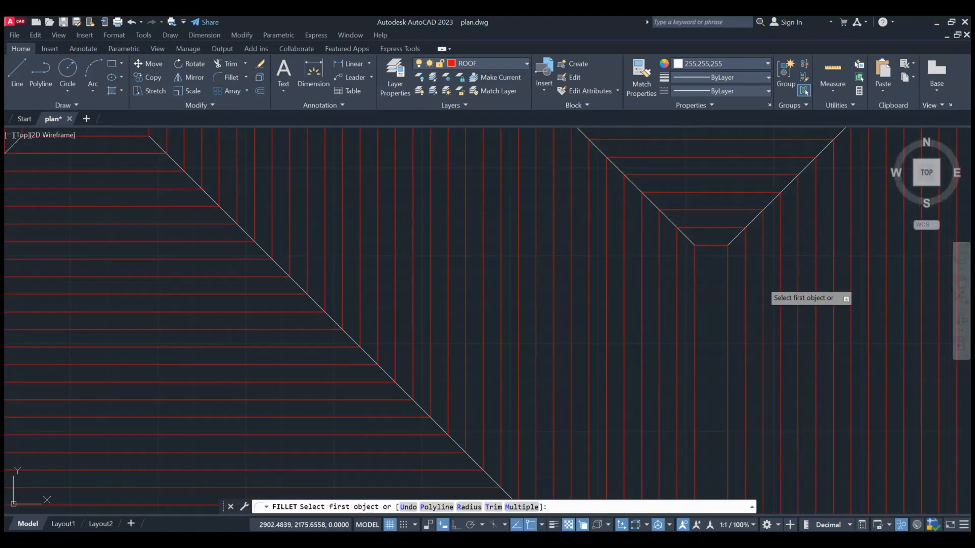
click(719, 212)
click(642, 211)
- Fillet the left wing's two upper hip lines into a sharp apex at their lower ends
scroll(695, 305, down, 5)
scroll(437, 251, up, 2)
scroll(436, 251, up, 6)
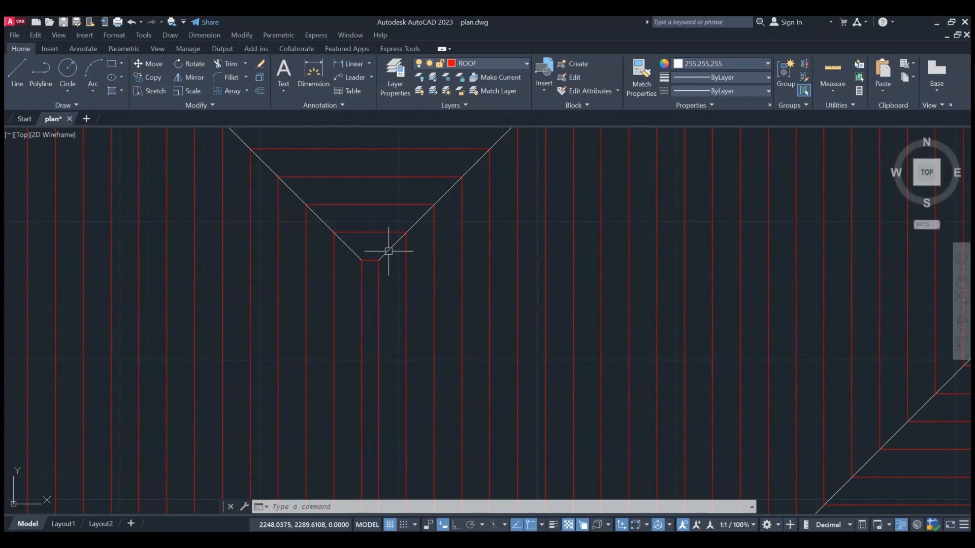
key(Return)
click(384, 253)
click(353, 249)
- Fillet the short left-wing diagonal and the valley line from the recess's lower-left corner into a sharp corner
scroll(496, 331, down, 4)
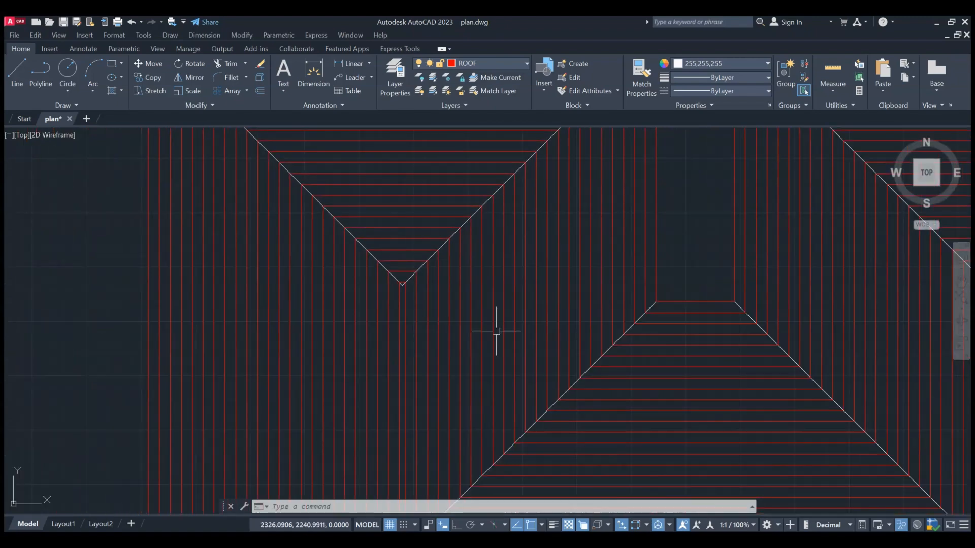
scroll(520, 322, up, 4)
key(Return)
click(431, 352)
click(426, 322)
scroll(543, 348, down, 5)
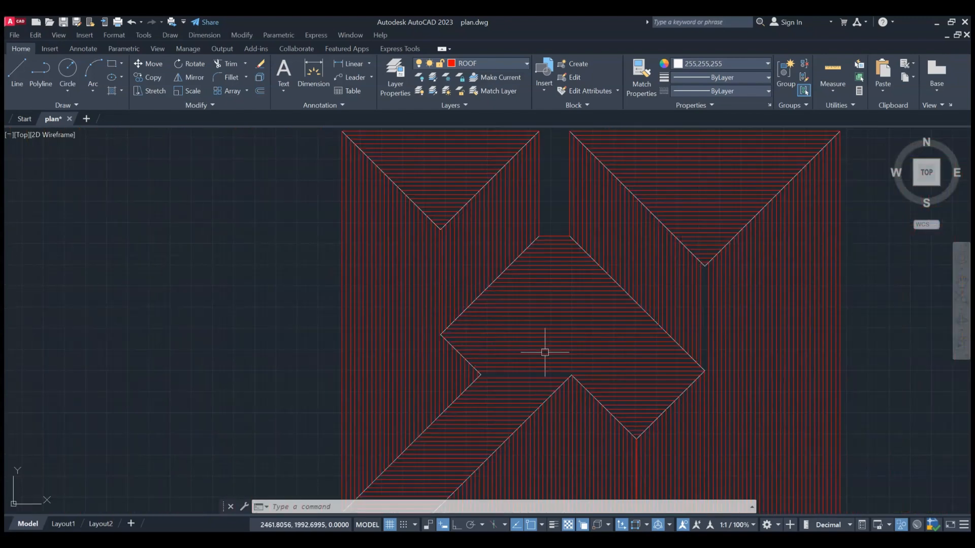
key(Return)
scroll(502, 306, up, 2)
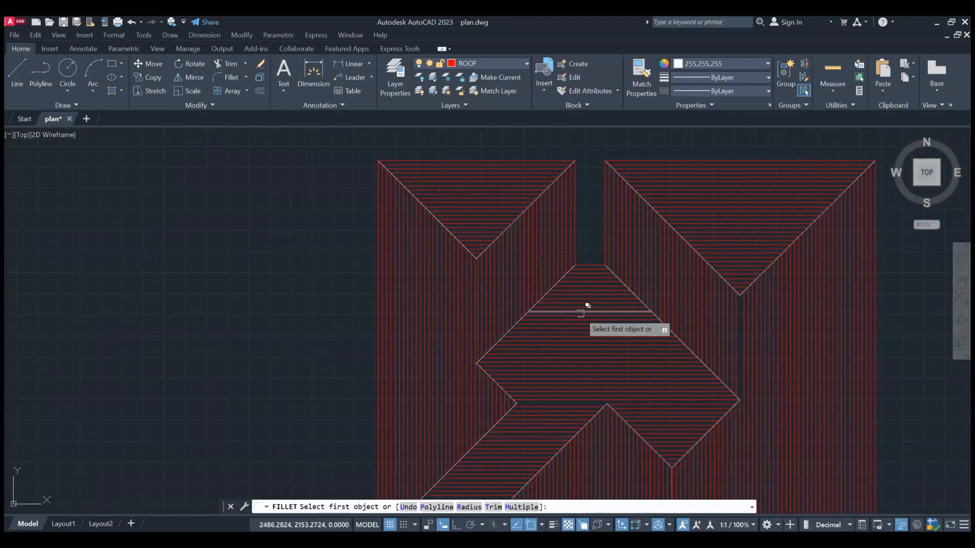
key(Escape)
- Draw the left wing's vertical ridge line from the hip apex straight down to the valley corner below it
text(l)
key(Return)
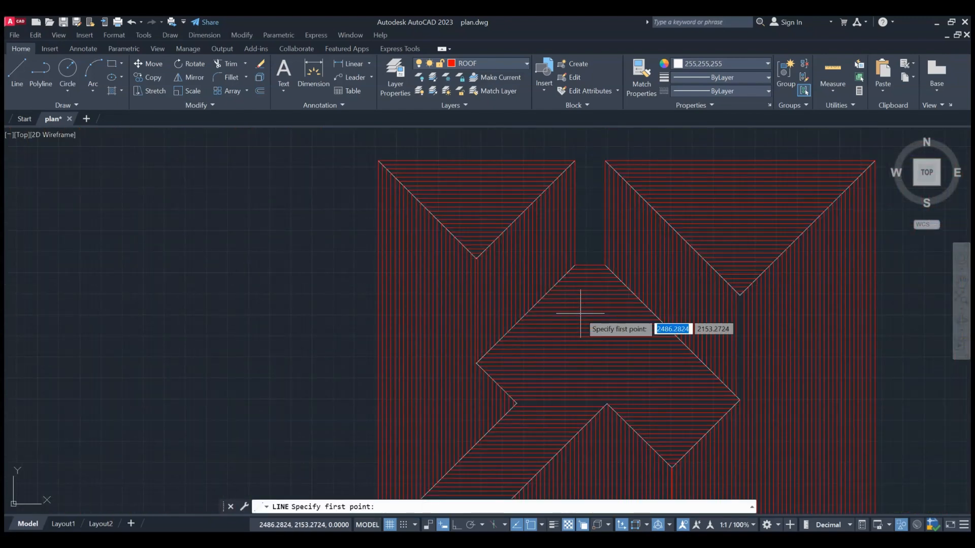
scroll(452, 279, up, 4)
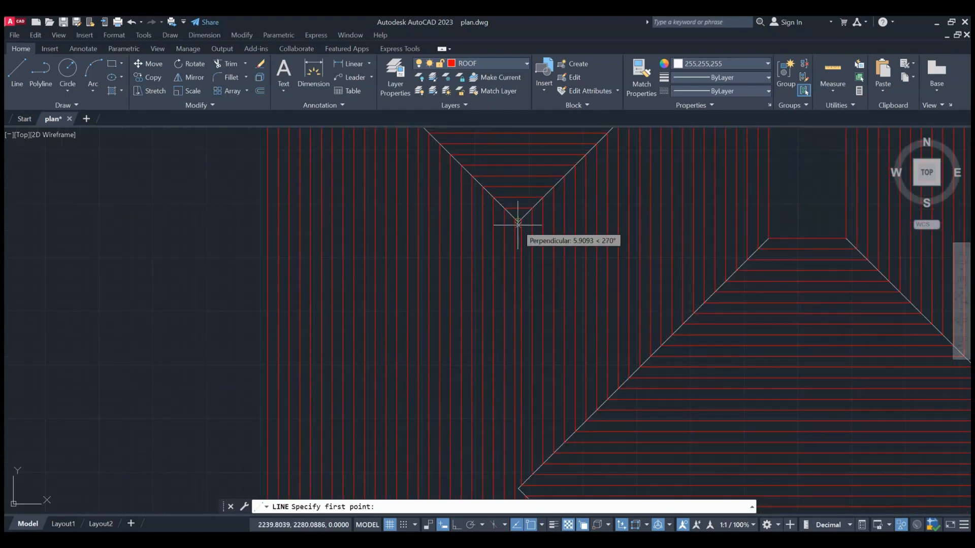
scroll(518, 219, up, 3)
scroll(515, 219, up, 2)
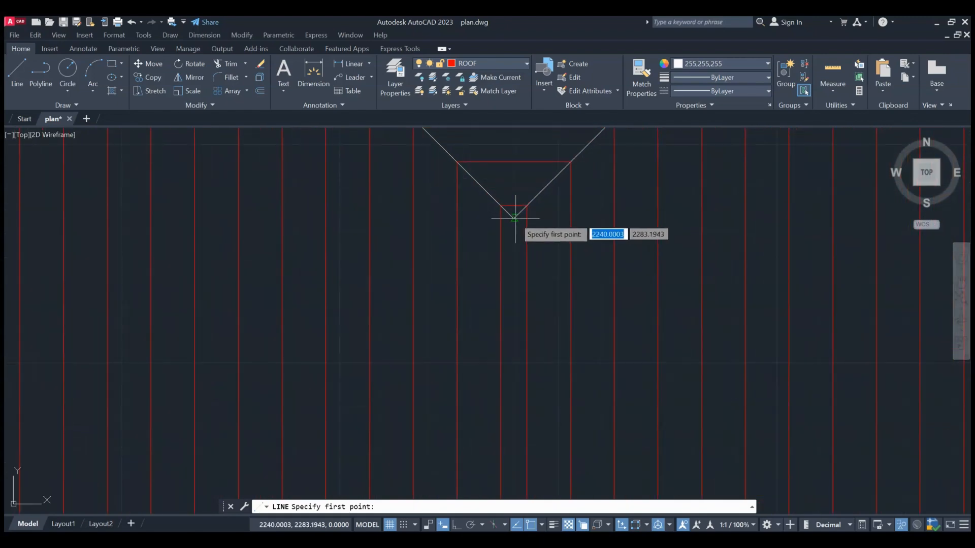
click(514, 218)
scroll(558, 346, up, 5)
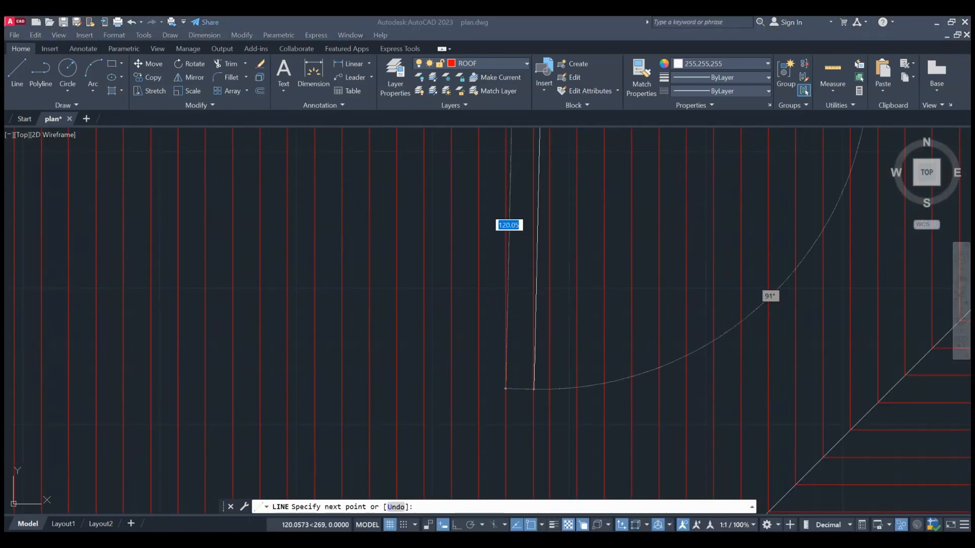
scroll(583, 370, down, 4)
scroll(549, 473, up, 4)
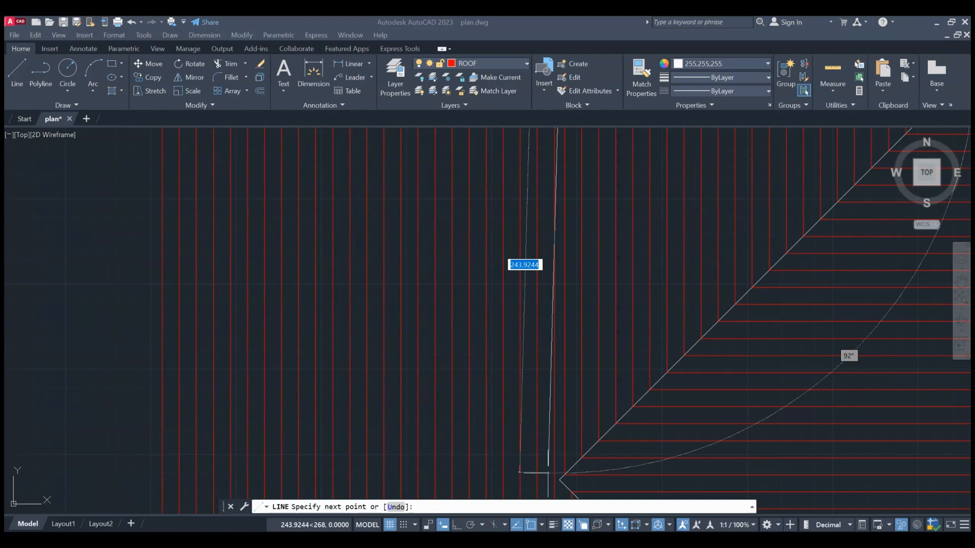
middle_drag(561, 477, 529, 339)
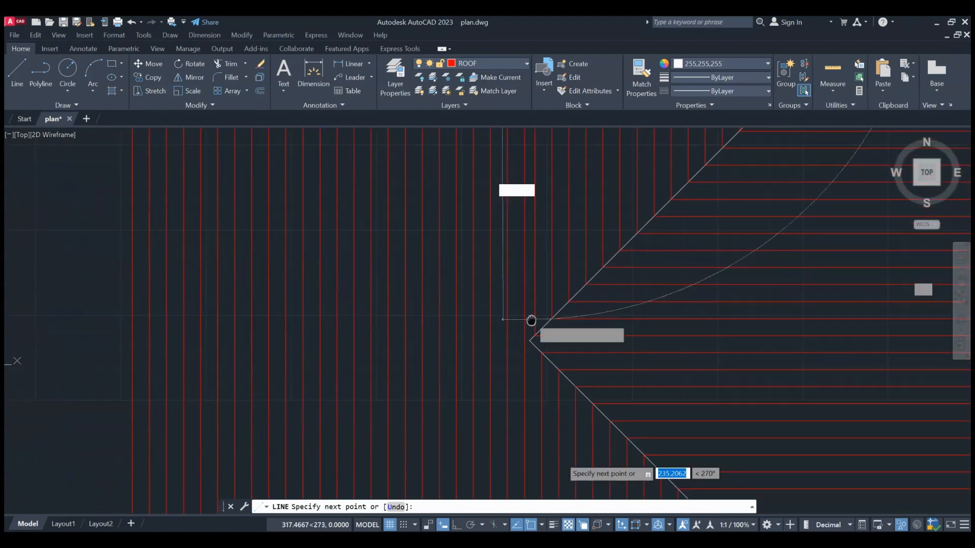
click(529, 339)
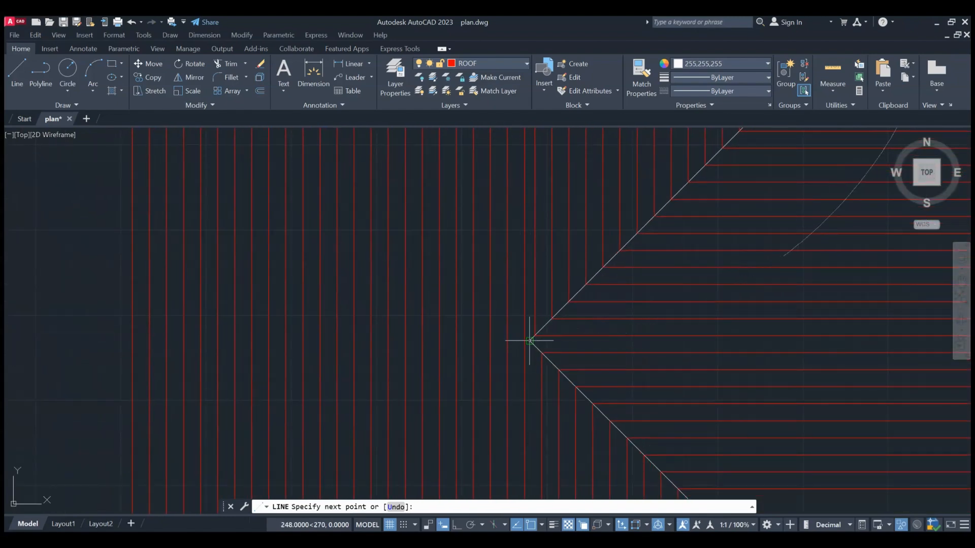
key(Escape)
- Draw the short horizontal ridge line from the left valley corner to the peak of the adjacent diagonal lines
scroll(525, 381, down, 2)
middle_drag(664, 488, 601, 420)
scroll(586, 407, up, 1)
key(space)
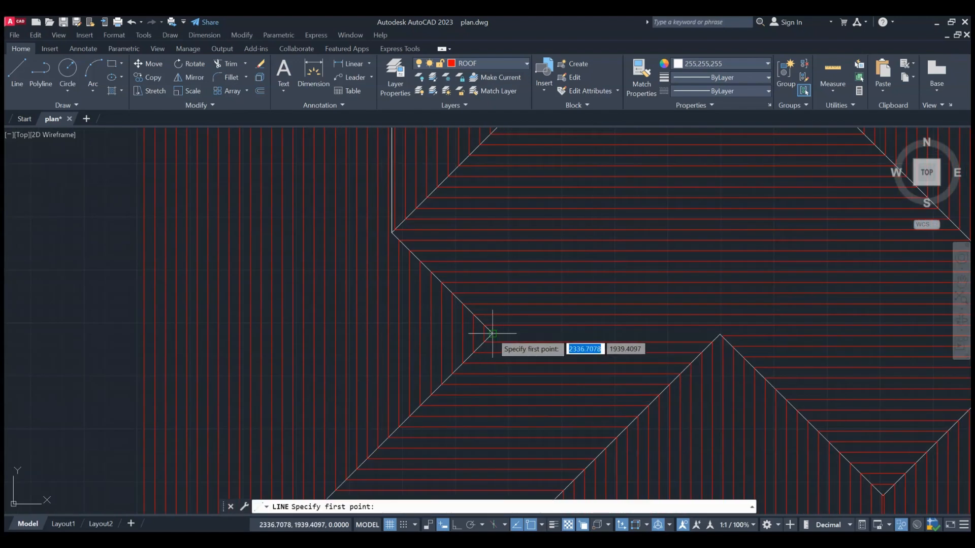
click(490, 333)
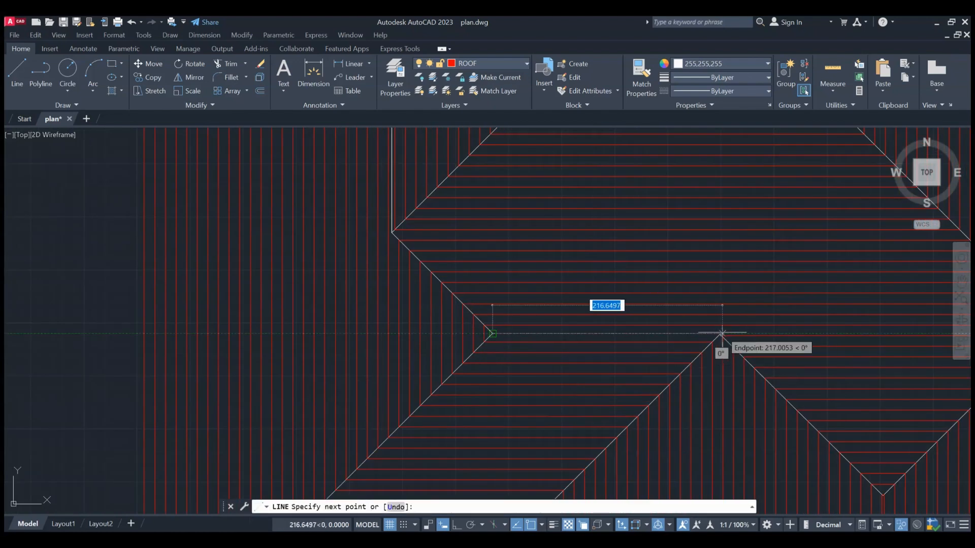
key(Escape)
- Draw the lower block's vertical ridge line from the apex of the bottom hip triangle up to the valley junction above it
scroll(689, 347, down, 1)
middle_drag(813, 503, 778, 343)
scroll(782, 342, up, 1)
key(space)
scroll(763, 449, up, 2)
middle_drag(800, 487, 719, 280)
scroll(710, 306, up, 2)
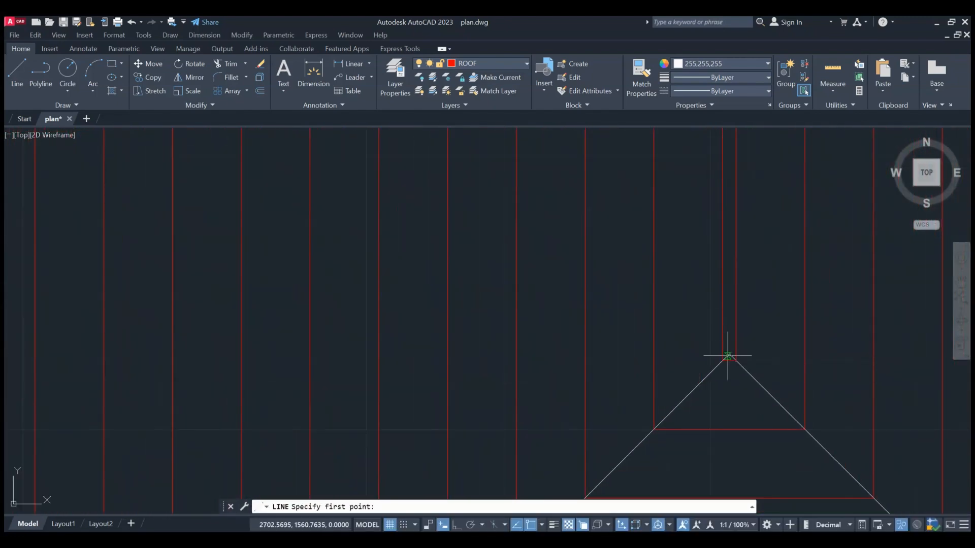
click(729, 353)
scroll(741, 354, down, 3)
scroll(750, 251, down, 2)
middle_drag(750, 251, 758, 425)
scroll(737, 325, up, 1)
scroll(748, 357, up, 2)
middle_drag(756, 333, 772, 250)
scroll(796, 200, up, 1)
key(Escape)
scroll(746, 296, down, 4)
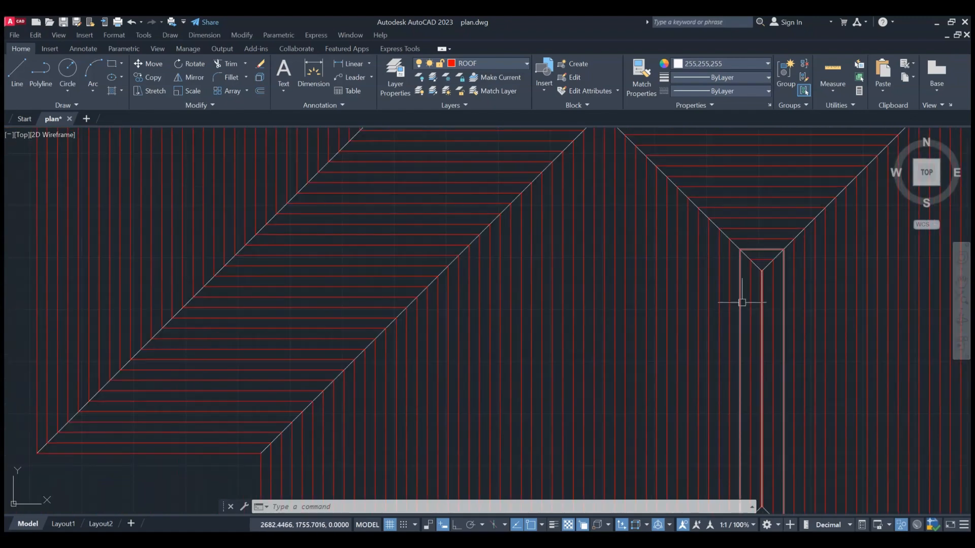
- Draw the right wing's vertical ridge line from the central area's right corner up to the apex of the upper hip triangle
scroll(778, 294, down, 2)
scroll(825, 234, up, 3)
middle_drag(825, 235, 801, 276)
scroll(750, 273, up, 1)
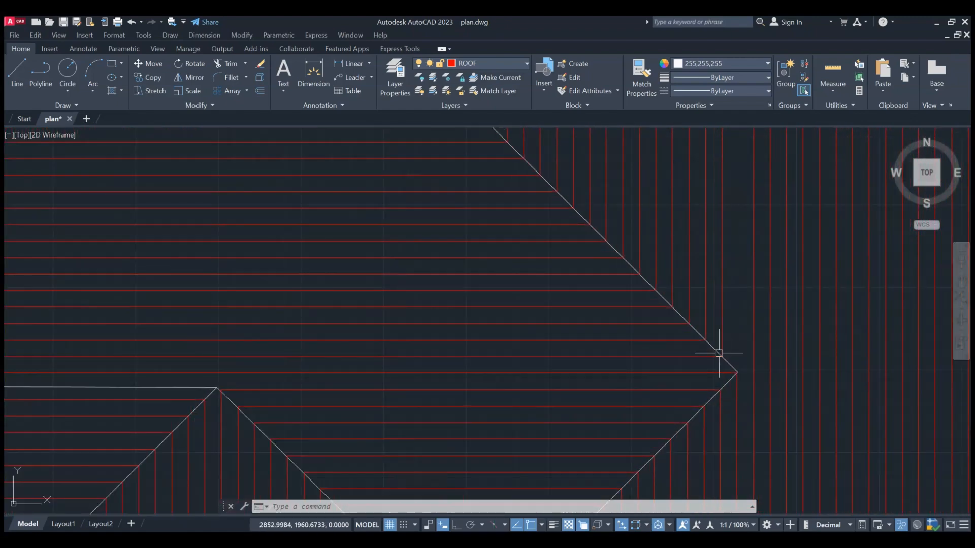
text(l)
key(Return)
click(737, 372)
scroll(760, 325, down, 2)
middle_drag(739, 257, 738, 344)
scroll(737, 344, up, 1)
scroll(755, 265, up, 1)
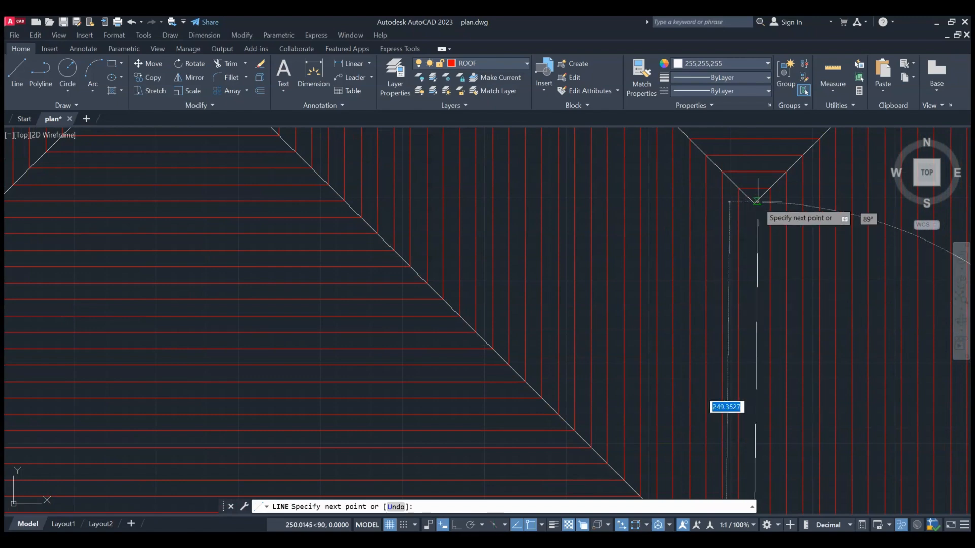
click(754, 204)
key(Return)
- Delete the inner nested offset outlines from the central ridge outward with crossing selections, keeping the white hip, valley and ridge lines
scroll(744, 298, down, 4)
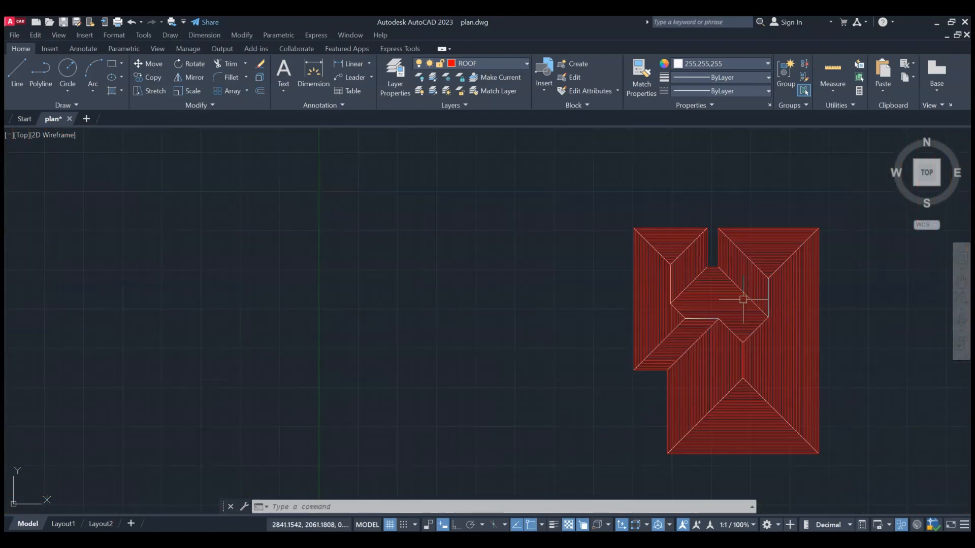
scroll(702, 284, up, 2)
scroll(766, 320, up, 1)
scroll(772, 306, down, 1)
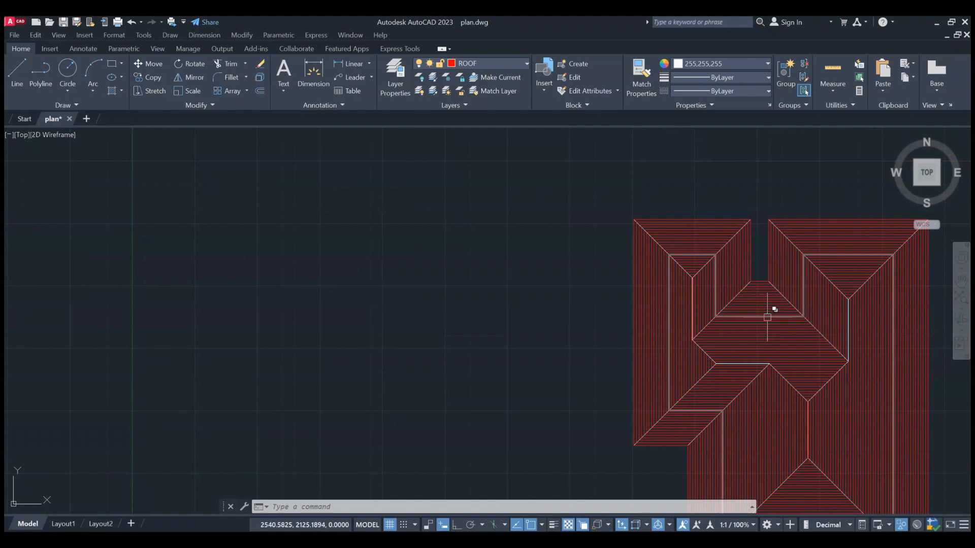
middle_drag(696, 359, 545, 287)
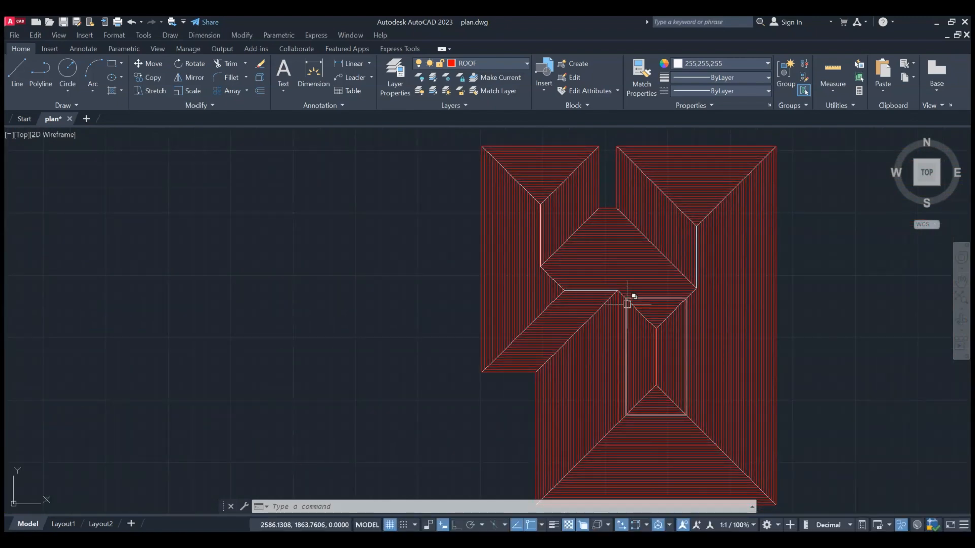
scroll(616, 391, up, 10)
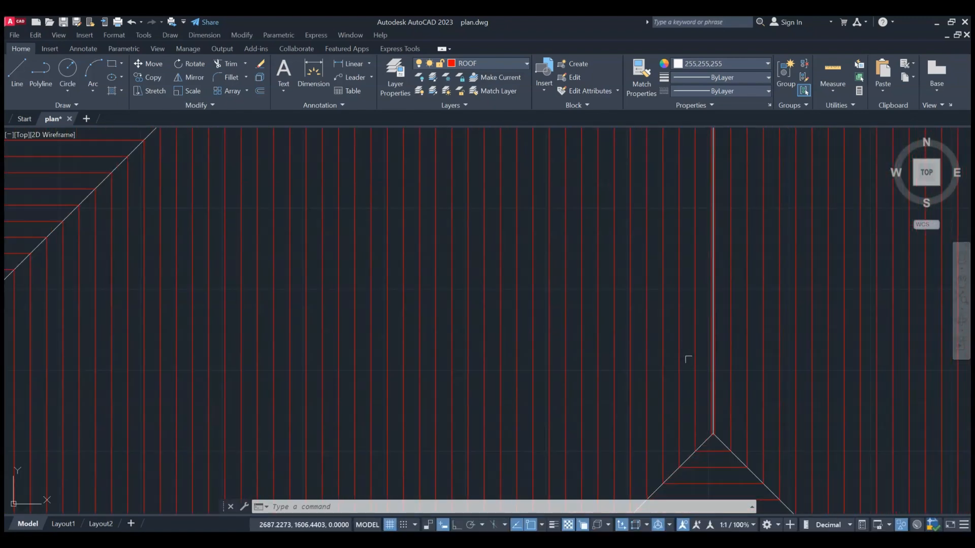
scroll(699, 358, up, 2)
scroll(716, 373, up, 6)
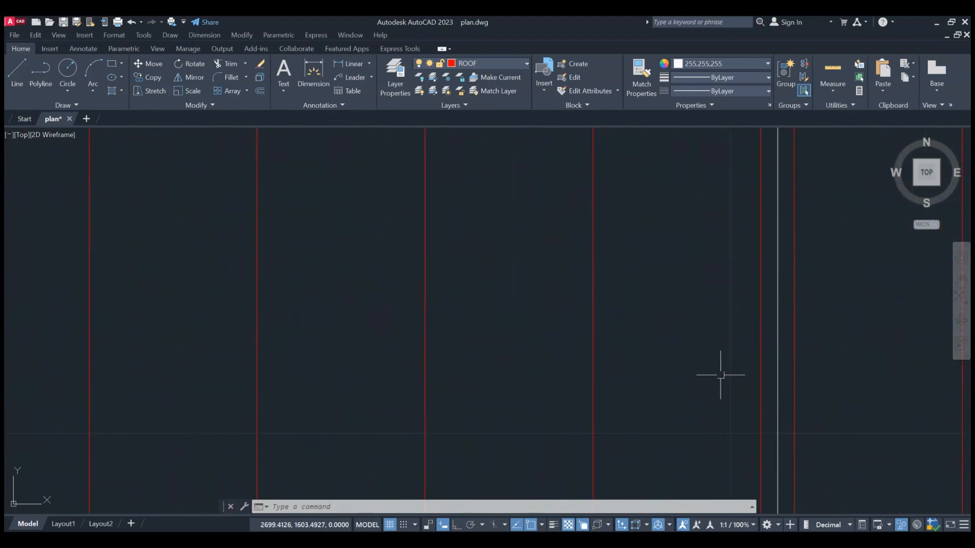
click(771, 407)
scroll(594, 396, down, 5)
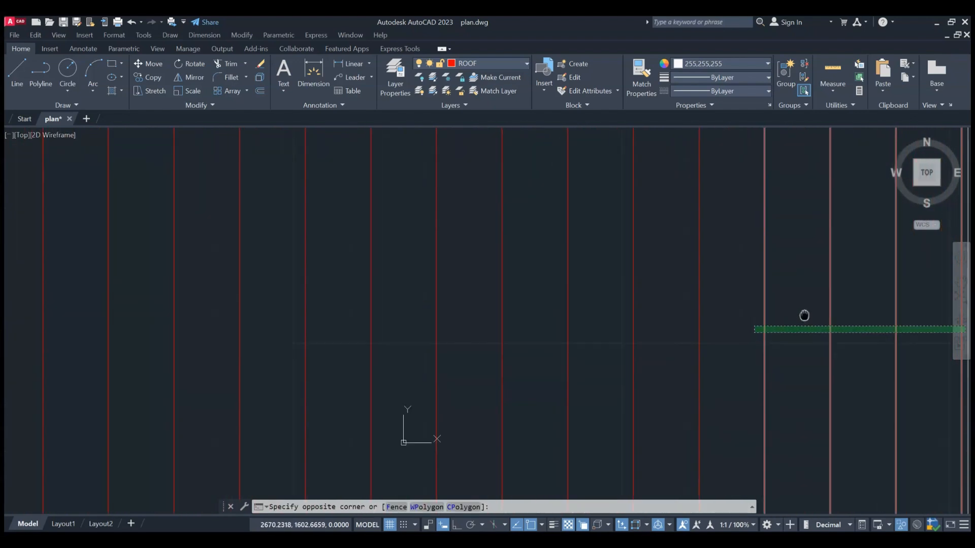
scroll(827, 311, up, 2)
click(277, 354)
scroll(283, 367, down, 4)
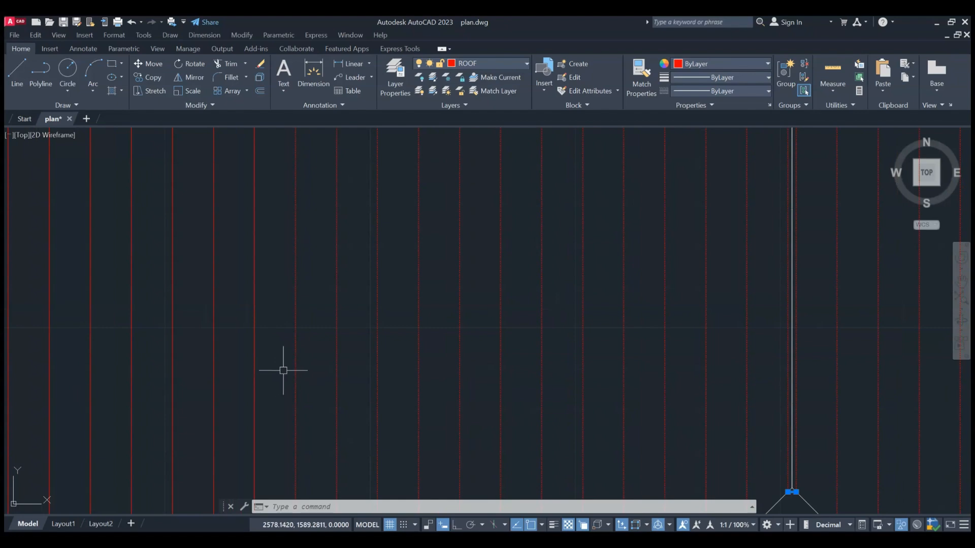
scroll(338, 349, down, 4)
scroll(339, 349, down, 2)
mouse_move(348, 352)
middle_down()
mouse_move(545, 320)
mouse_move(573, 325)
middle_up()
click(577, 304)
click(373, 375)
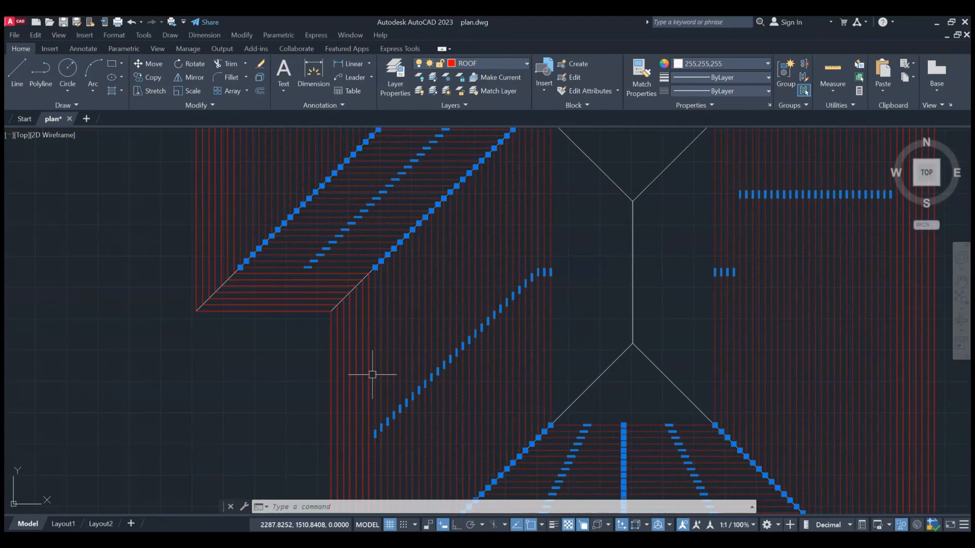
key(Delete)
- Delete the six remaining inner offset outlines, keeping only the outermost red roof outline
scroll(373, 368, up, 2)
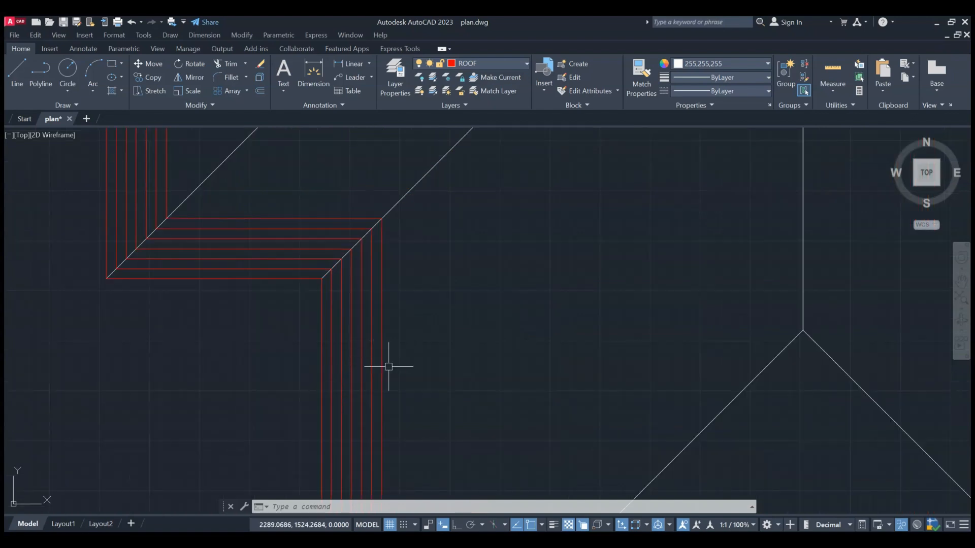
click(388, 367)
click(336, 377)
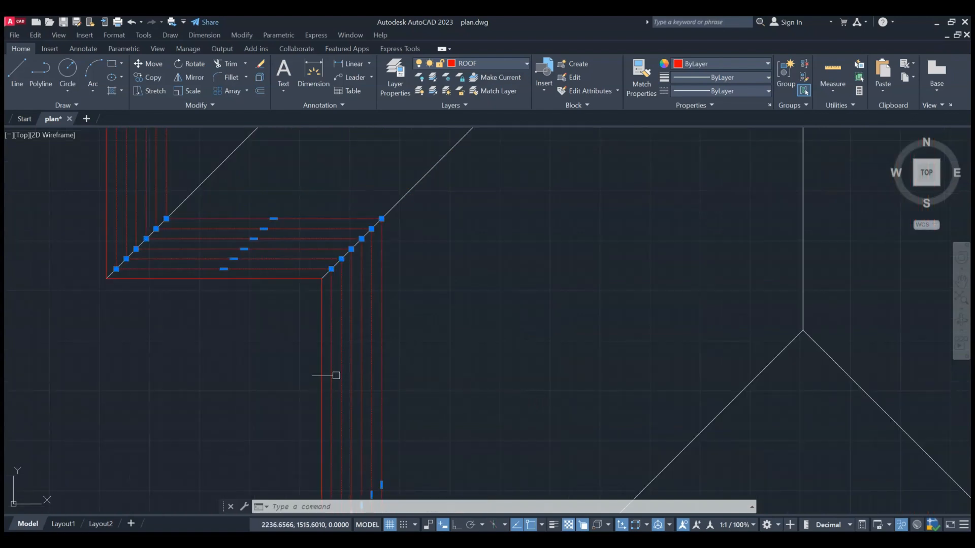
scroll(348, 372, down, 4)
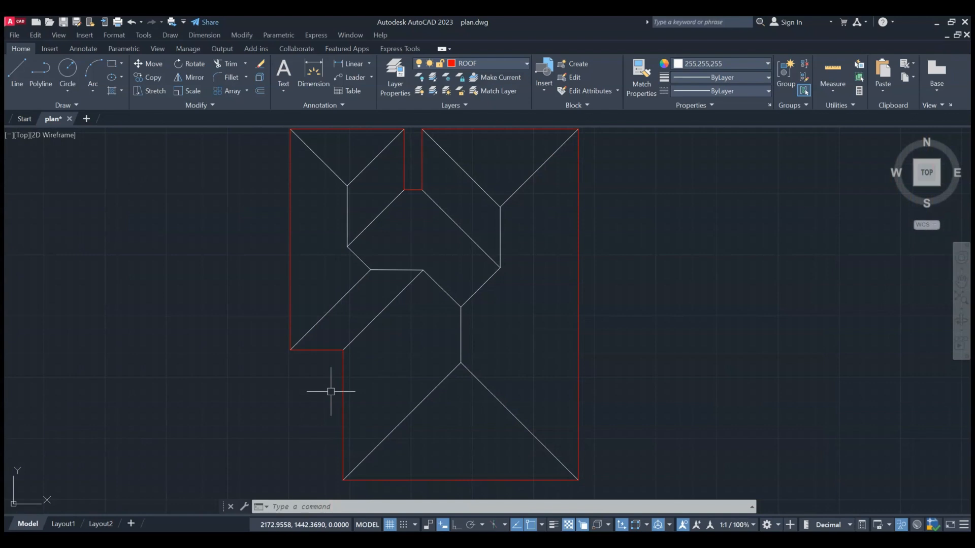
- Select the red roof outline and end object isolation to bring the hidden floor plan back beneath the roof lines
click(324, 348)
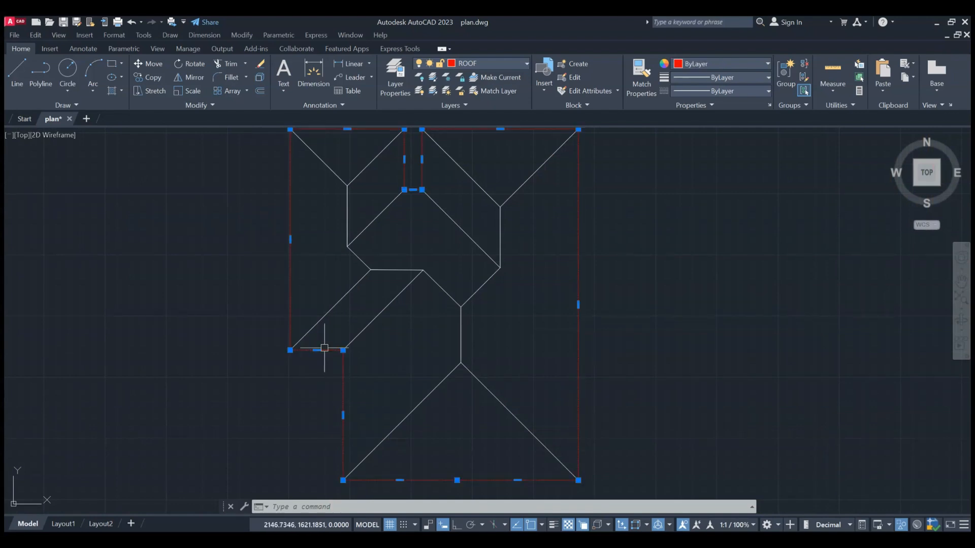
right_click(289, 266)
mouse_move(321, 208)
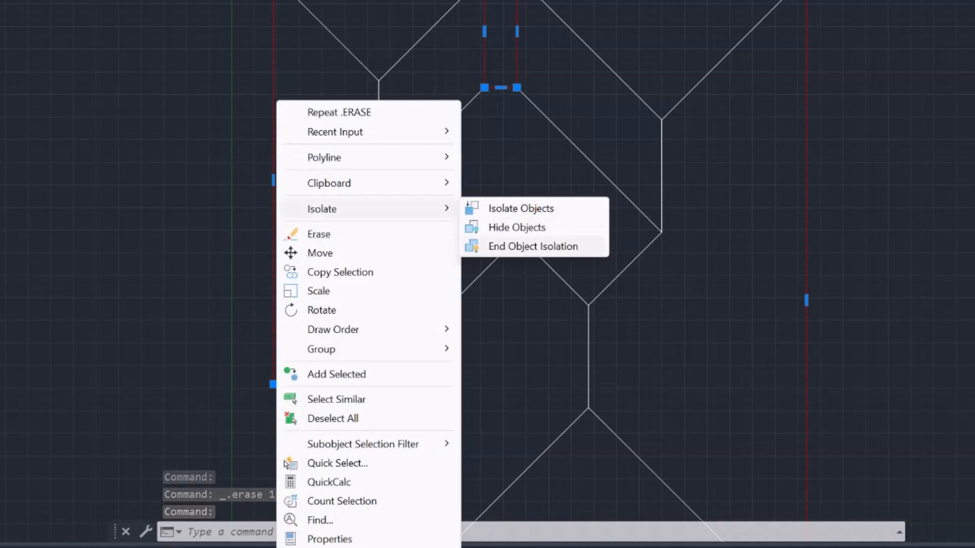
click(528, 246)
middle_drag(655, 278, 635, 224)
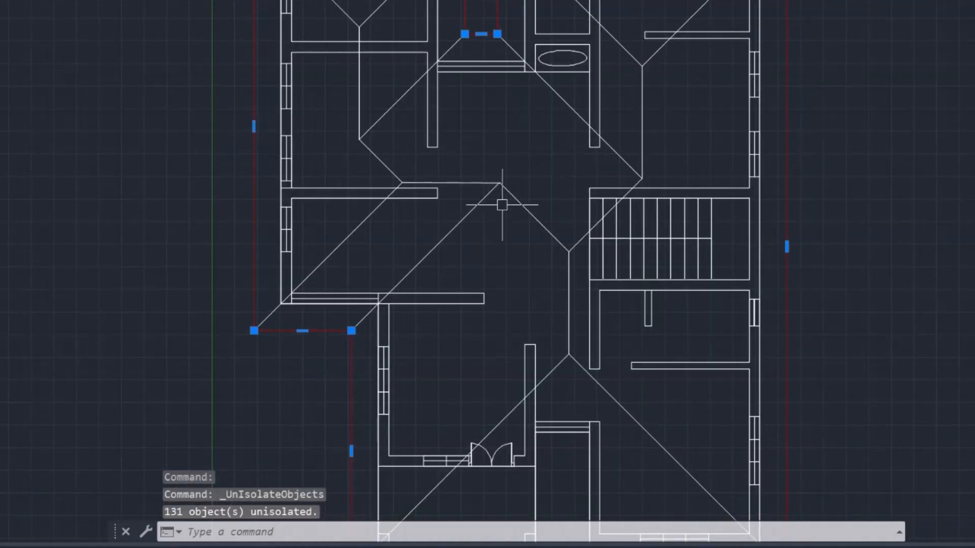
scroll(497, 207, down, 4)
scroll(504, 236, up, 4)
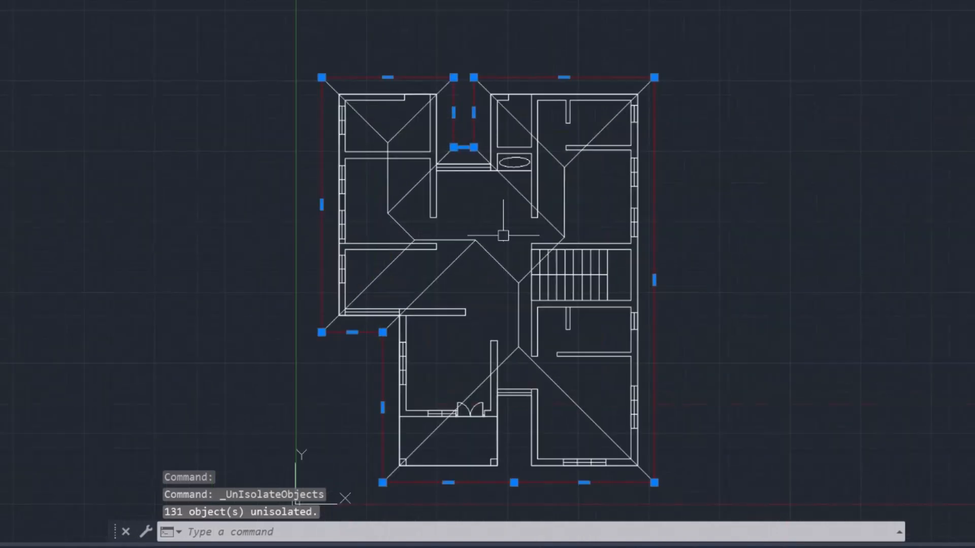
scroll(432, 145, down, 3)
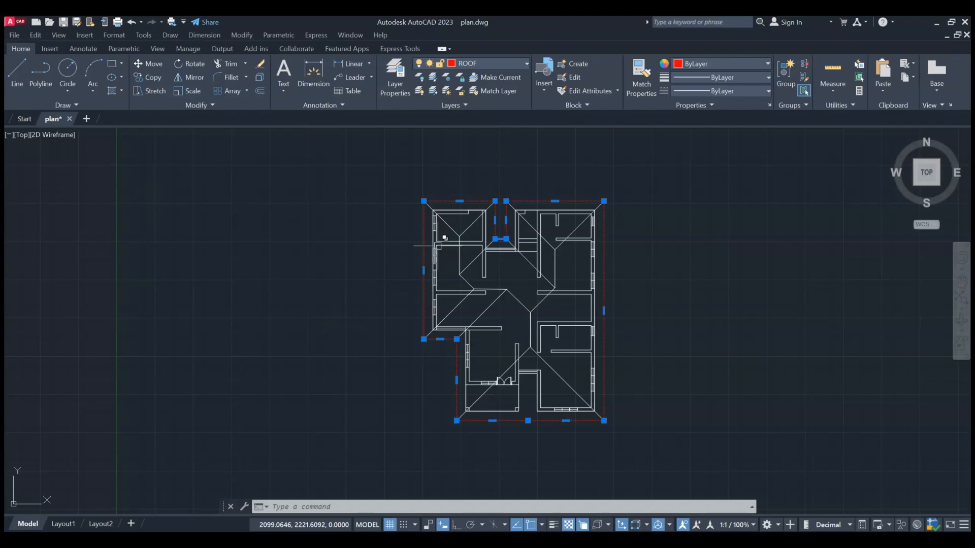